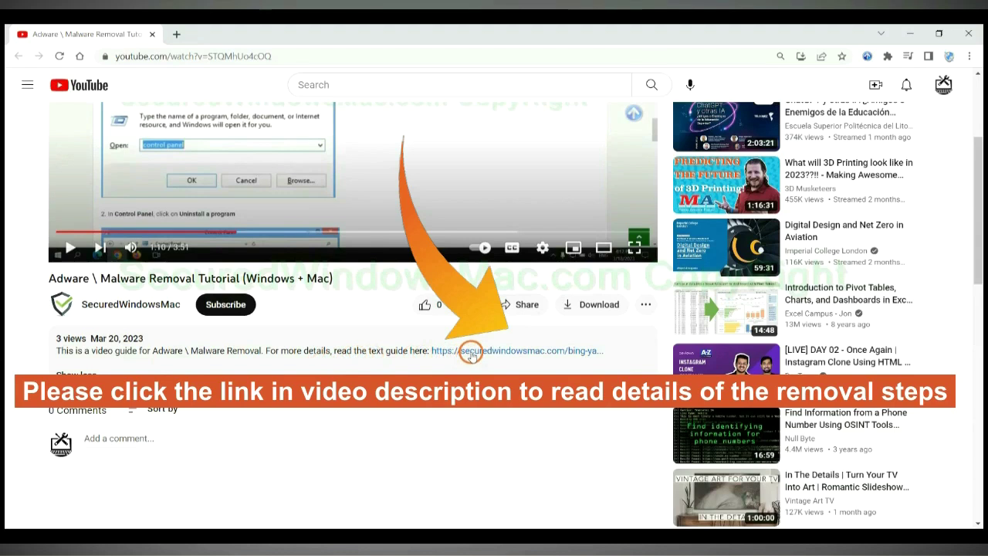
Open the written removal guide and scroll to its 'Instant Automatic Removal' heading, highlighting it
{"action": "left_click", "coordinate": [471, 354]}
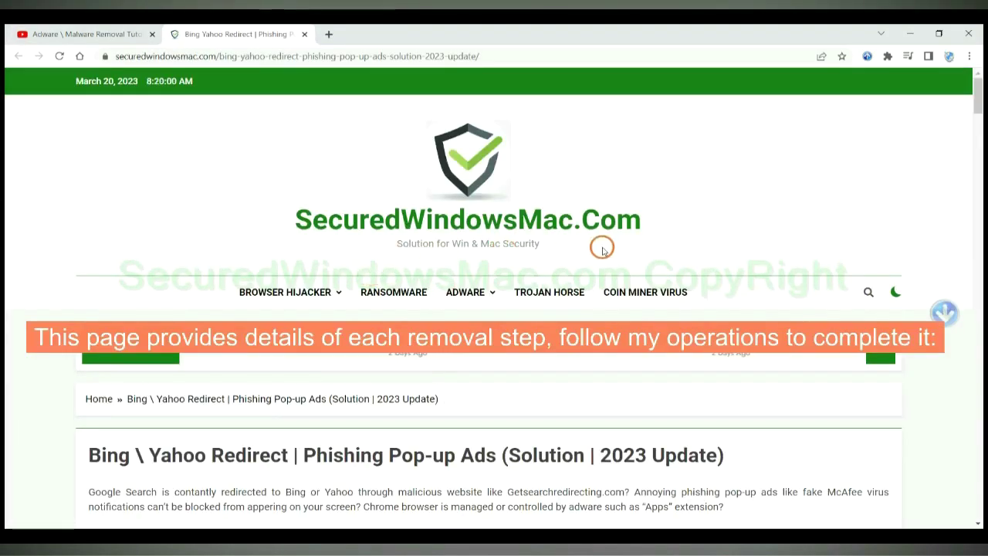
{"action": "scroll", "coordinate": [701, 233], "scroll_direction": "down", "scroll_amount": 5}
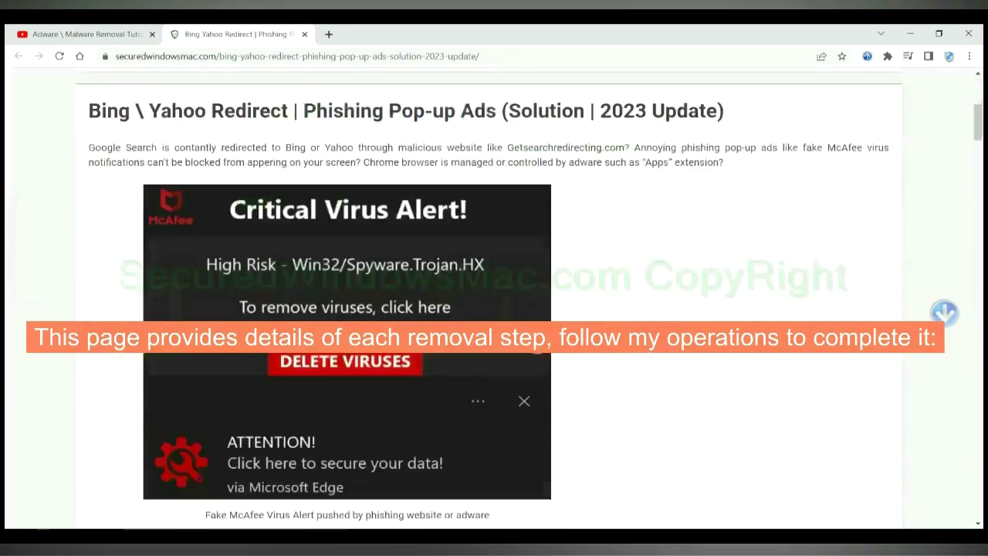
{"action": "scroll", "coordinate": [701, 233], "scroll_direction": "down", "scroll_amount": 8}
{"action": "scroll", "coordinate": [538, 345], "scroll_direction": "down", "scroll_amount": 1}
{"action": "scroll", "coordinate": [538, 345], "scroll_direction": "down", "scroll_amount": 1}
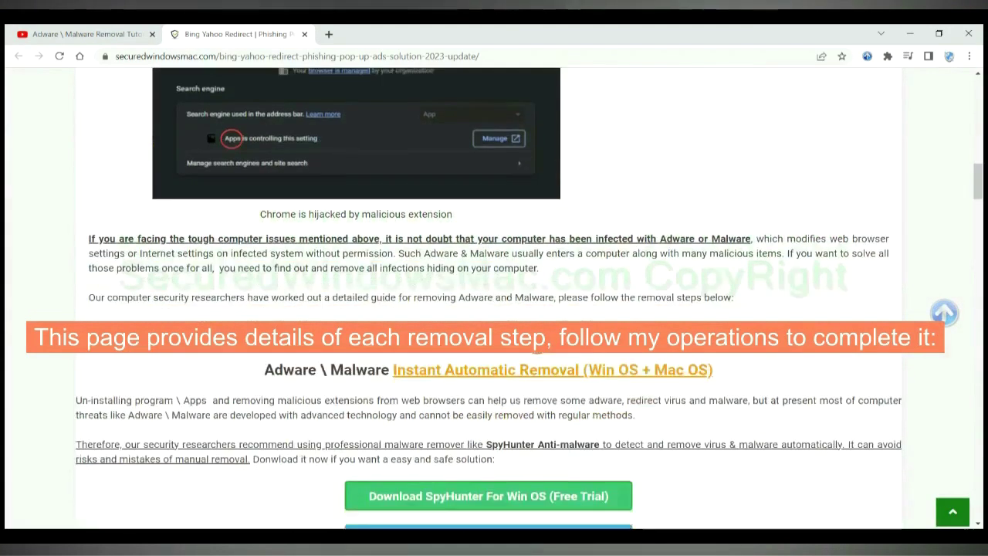
{"action": "scroll", "coordinate": [538, 344], "scroll_direction": "down", "scroll_amount": 1}
{"action": "scroll", "coordinate": [538, 345], "scroll_direction": "down", "scroll_amount": 1}
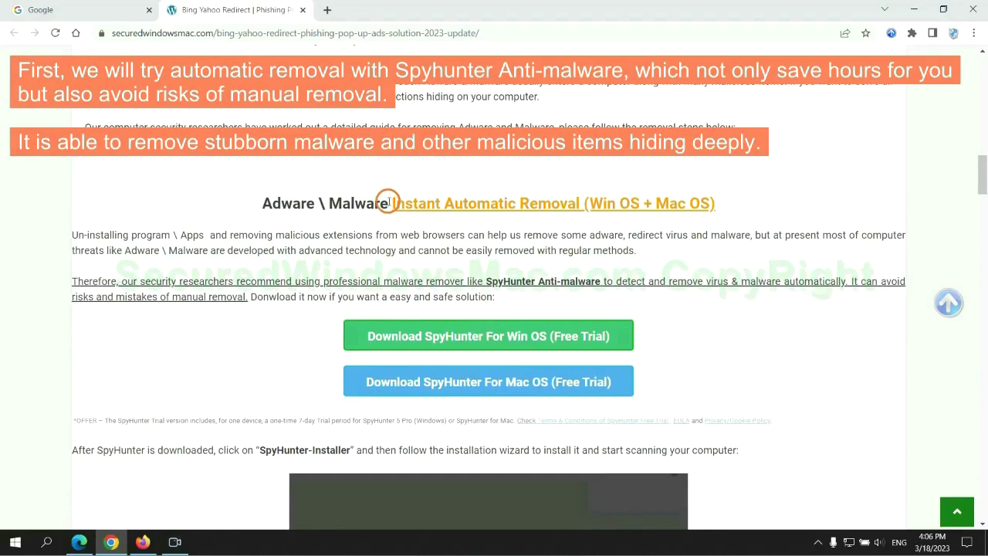
{"action": "left_click_drag", "start_coordinate": [391, 203], "coordinate": [577, 203]}
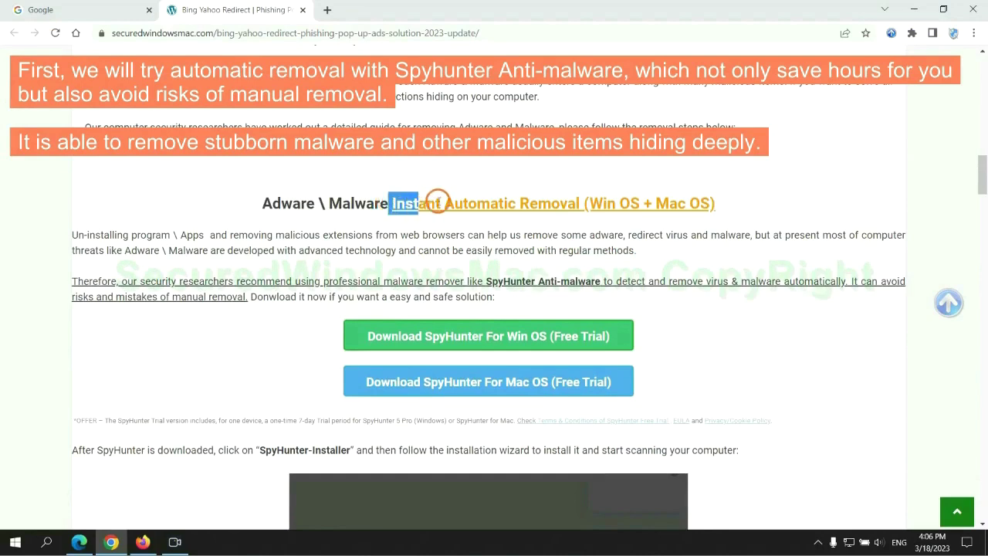
{"action": "left_click", "coordinate": [493, 171]}
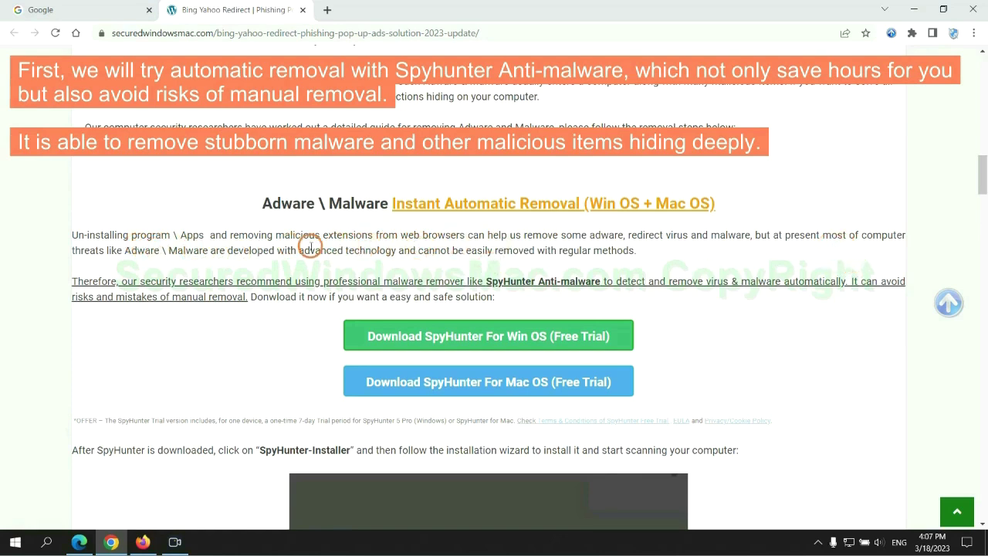
Download SpyHunter for Win OS, keep the .exe past the warning, and run it
{"action": "scroll", "coordinate": [491, 280], "scroll_direction": "down", "scroll_amount": 1}
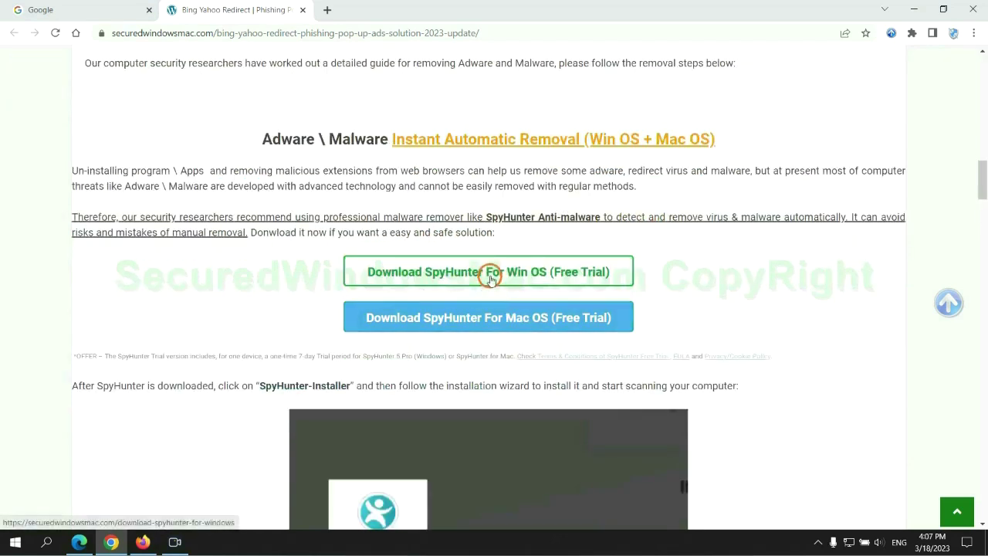
{"action": "scroll", "coordinate": [499, 311], "scroll_direction": "down", "scroll_amount": 1}
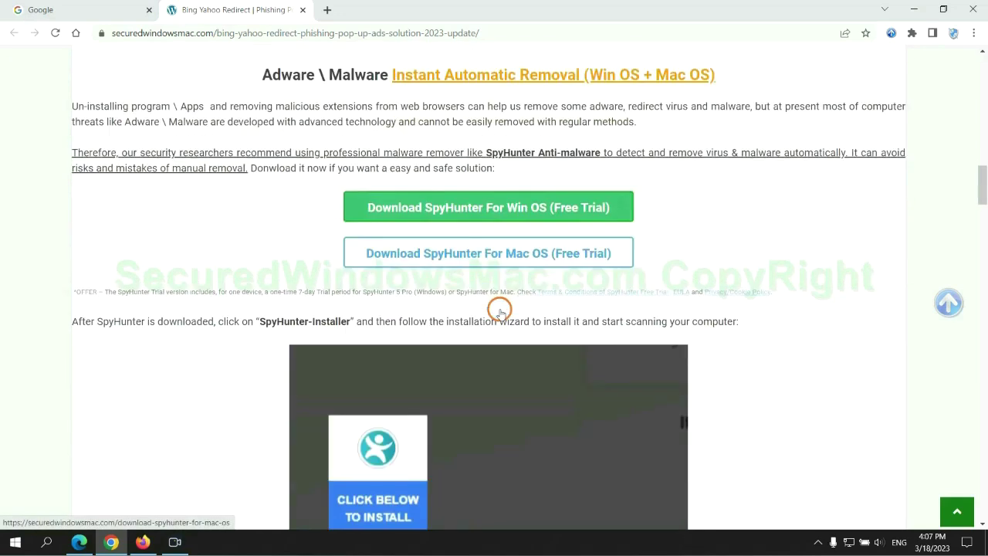
{"action": "scroll", "coordinate": [490, 224], "scroll_direction": "down", "scroll_amount": 1}
{"action": "left_click", "coordinate": [499, 146]}
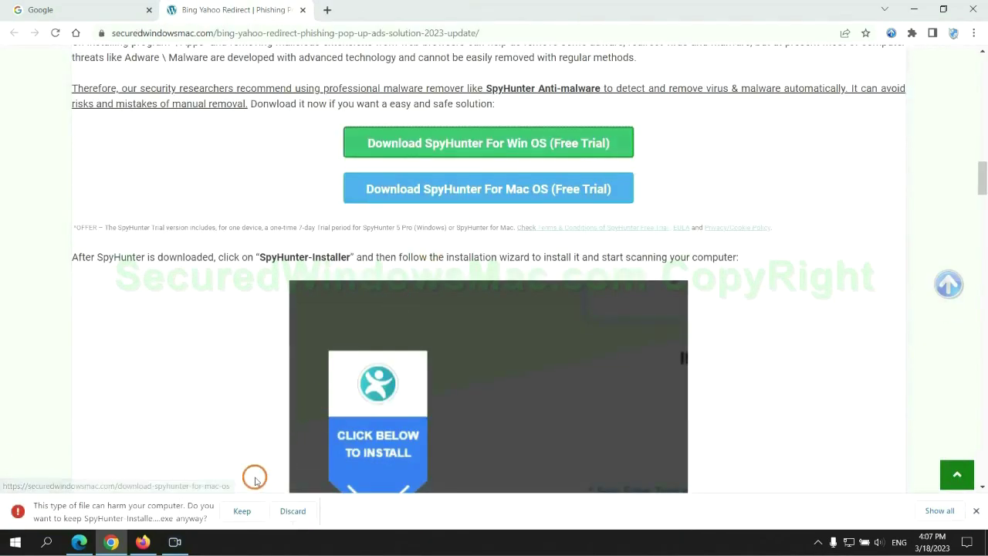
{"action": "left_click", "coordinate": [236, 511]}
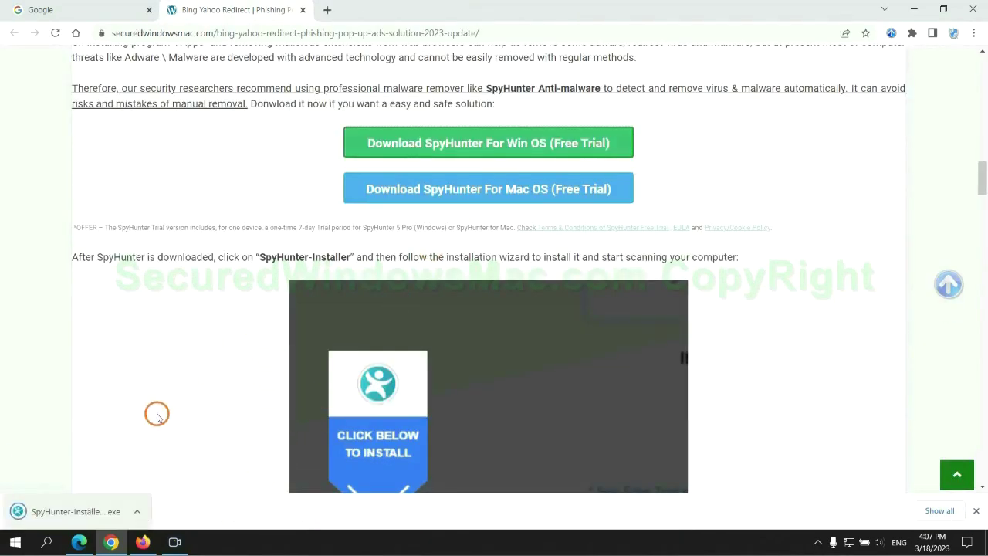
{"action": "left_click", "coordinate": [94, 512]}
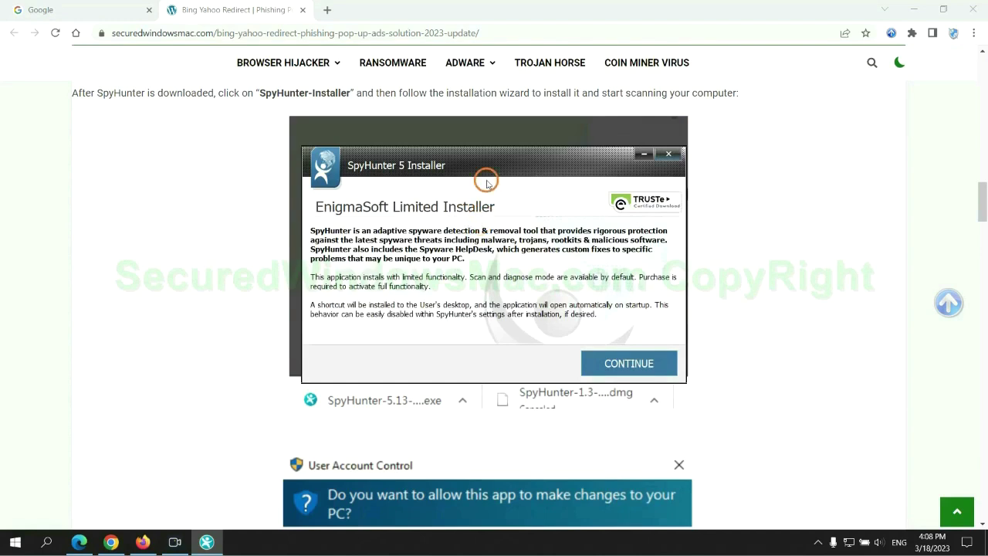
Continue to the licence agreement and accept the EULA so SpyHunter 5 installs
{"action": "left_click", "coordinate": [649, 363]}
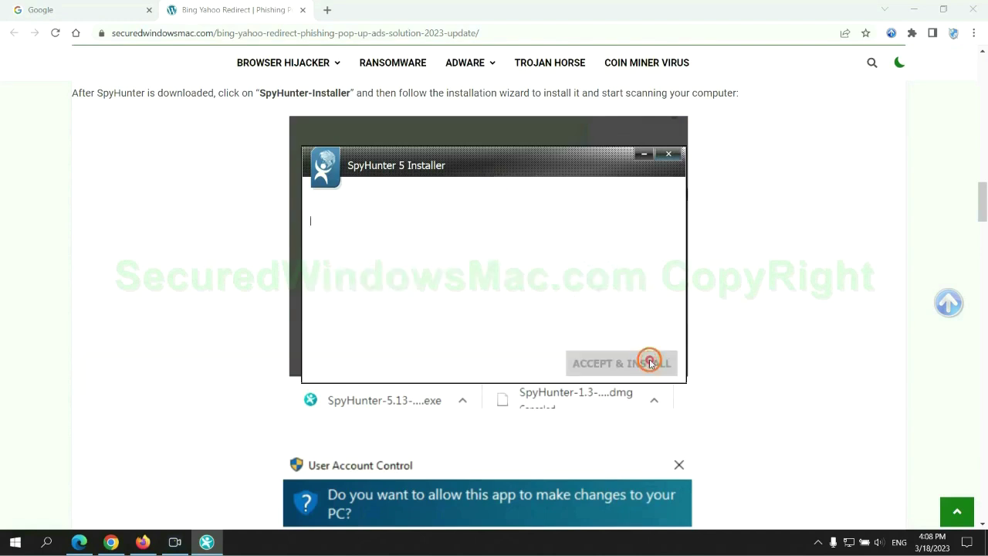
{"action": "left_click", "coordinate": [501, 331]}
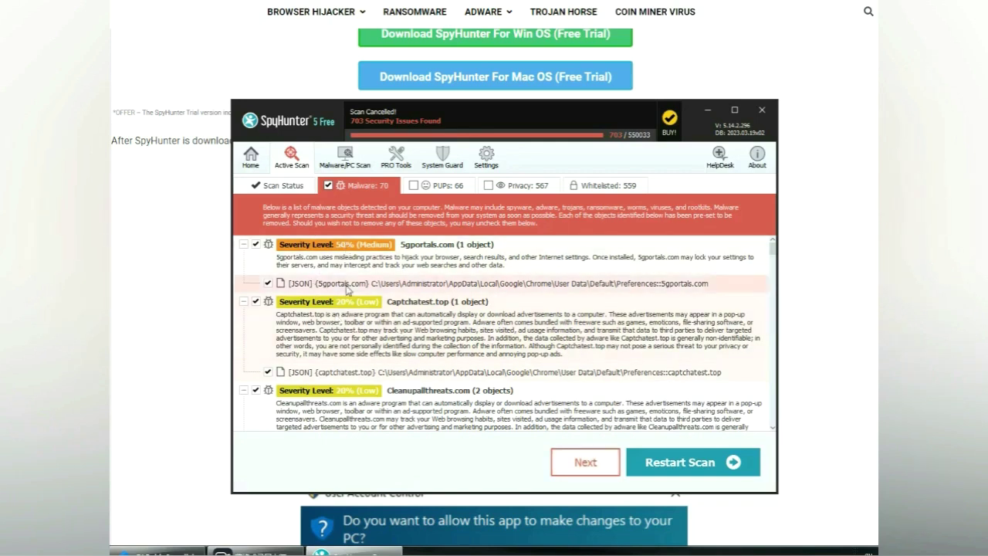
Go Next from the 703 detected issues and pick the 'FREE Trial (7-Days)' registration
{"action": "left_click", "coordinate": [604, 467]}
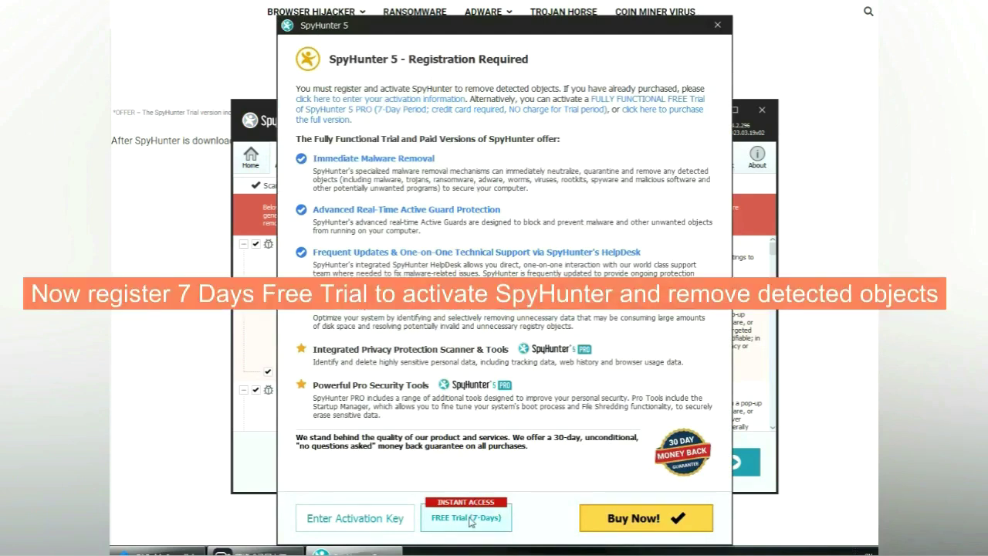
{"action": "left_click", "coordinate": [466, 518]}
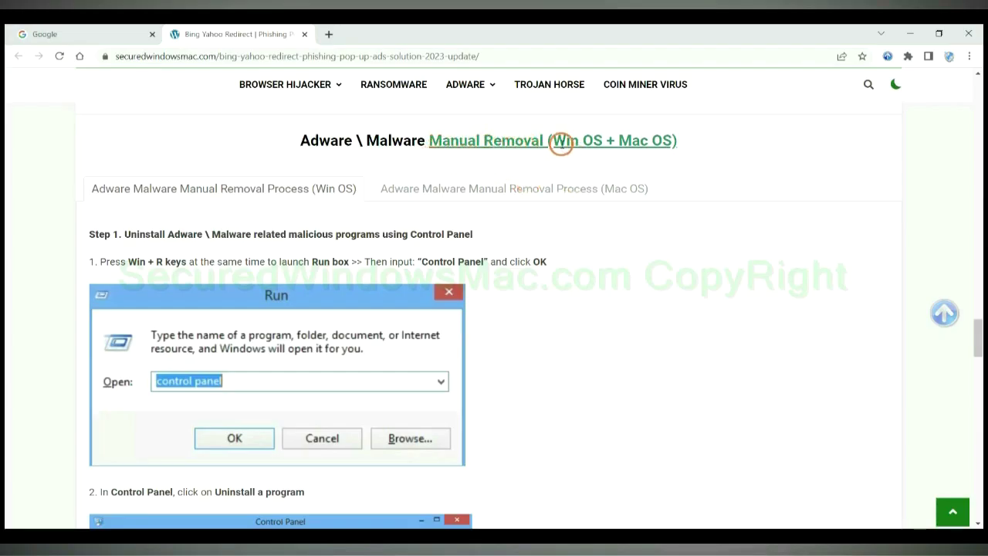
Highlight 'Win OS' and 'Mac OS' in the Manual Removal heading, then reach Step 1's uninstall instruction
{"action": "left_click_drag", "start_coordinate": [552, 141], "coordinate": [602, 141]}
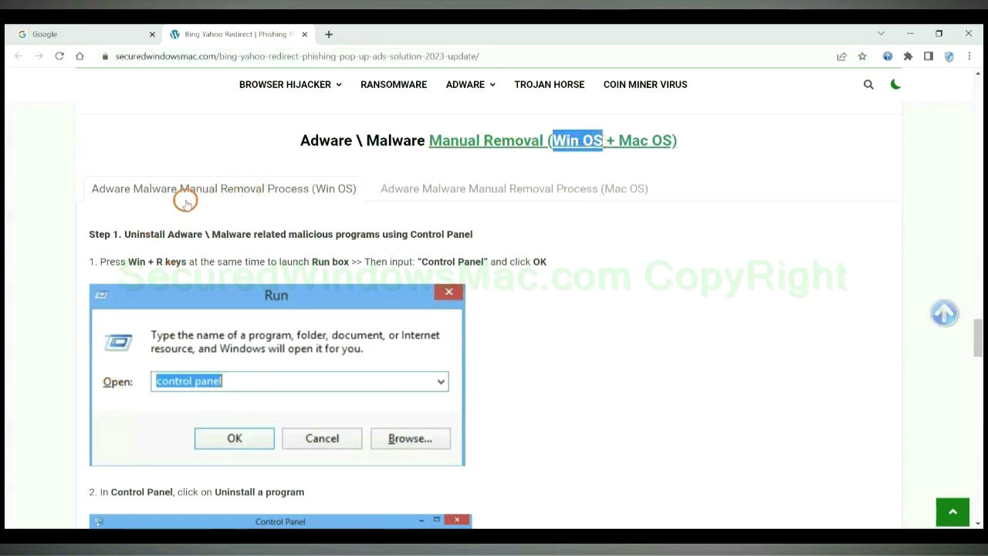
{"action": "left_click_drag", "start_coordinate": [618, 140], "coordinate": [671, 140]}
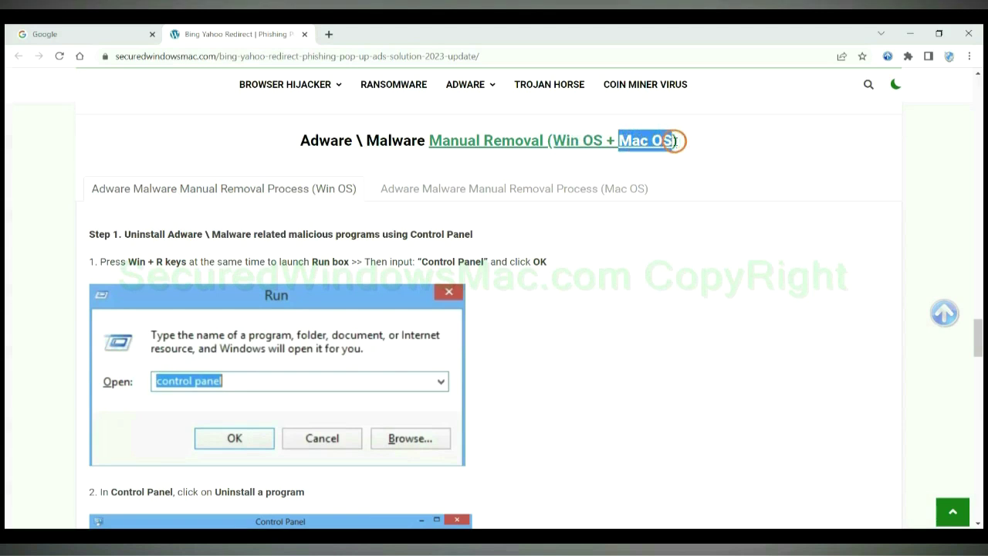
{"action": "left_click", "coordinate": [506, 186]}
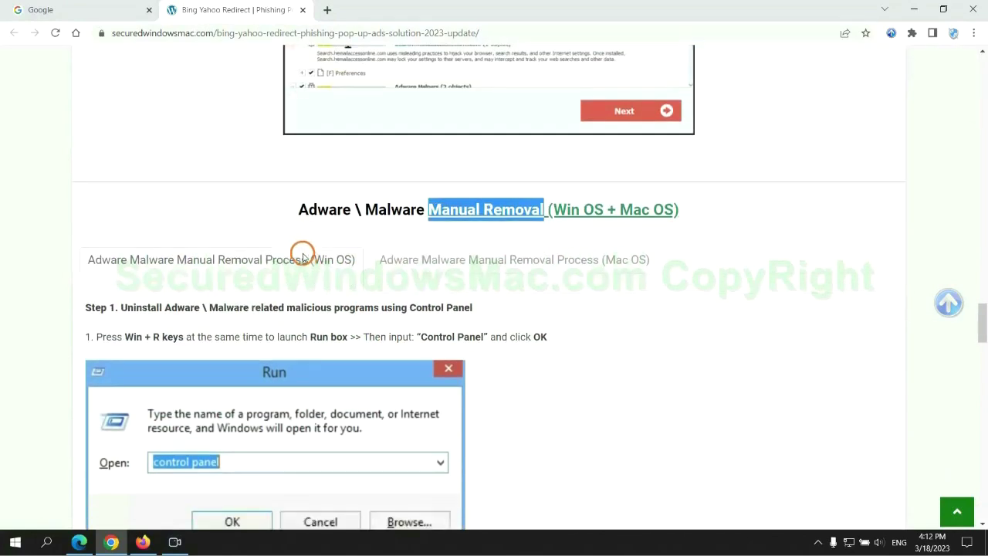
{"action": "scroll", "coordinate": [293, 246], "scroll_direction": "down", "scroll_amount": 2}
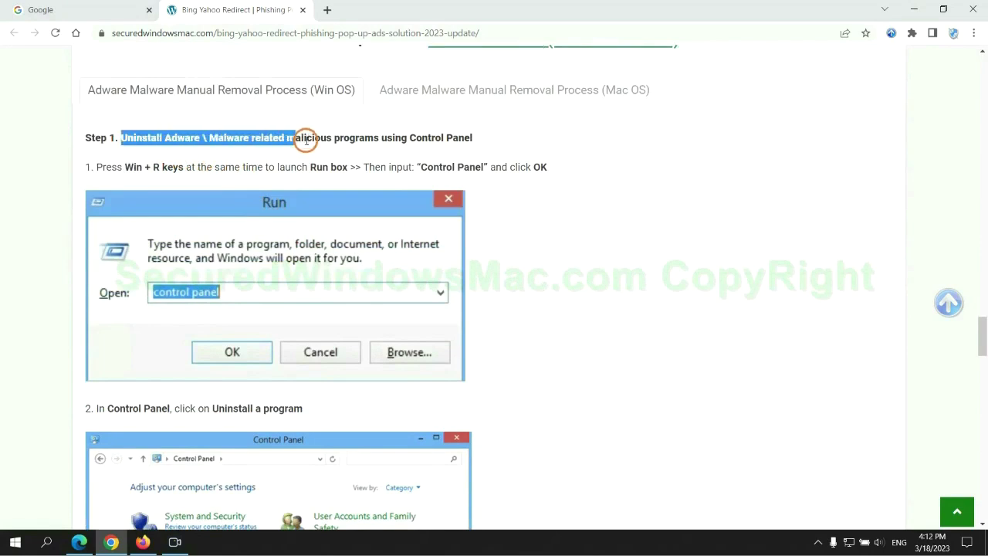
{"action": "left_click_drag", "start_coordinate": [123, 139], "coordinate": [379, 138]}
{"action": "left_click", "coordinate": [657, 201]}
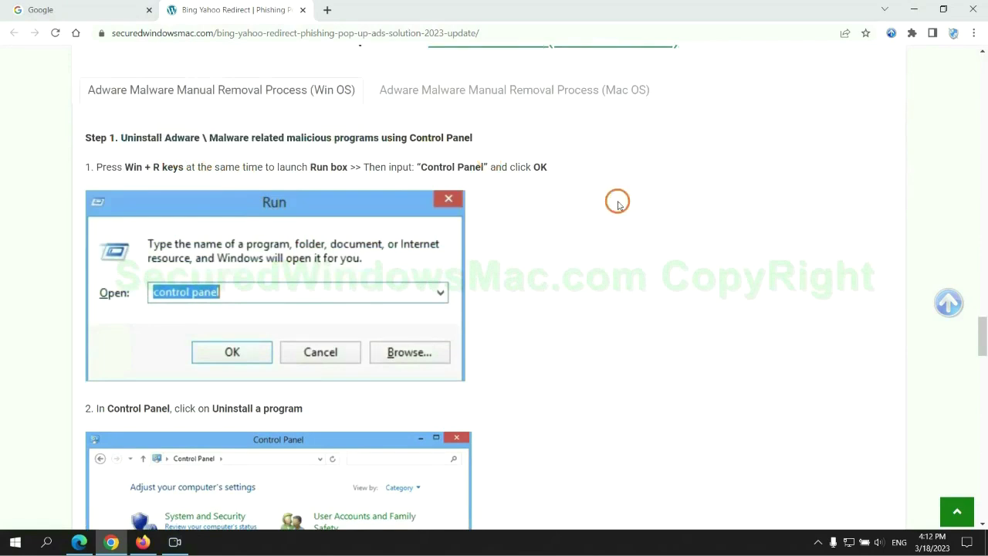
{"action": "scroll", "coordinate": [615, 202], "scroll_direction": "down", "scroll_amount": 2}
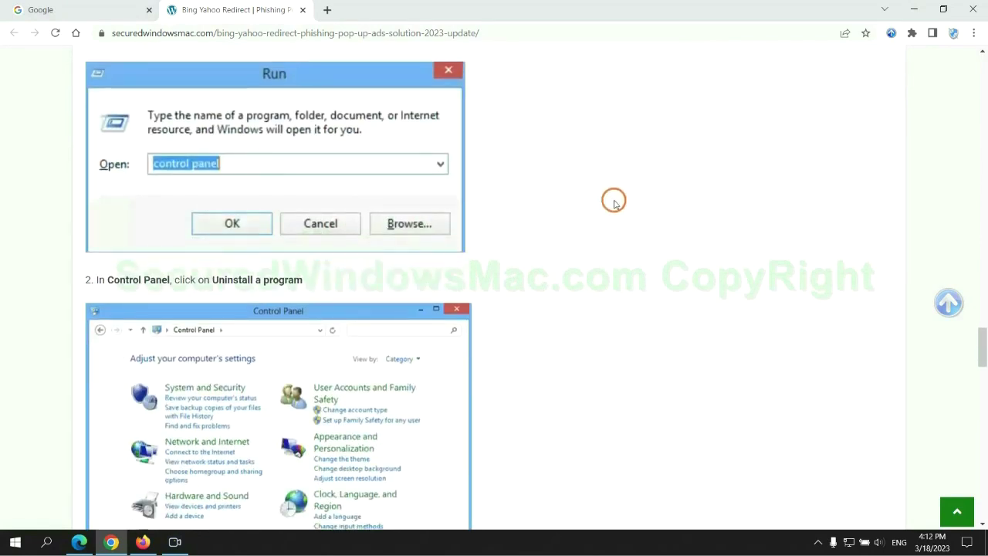
Open Control Panel's installed programs list, view Lantern's Uninstall/Change option, then close it
{"action": "key", "text": "super+r"}
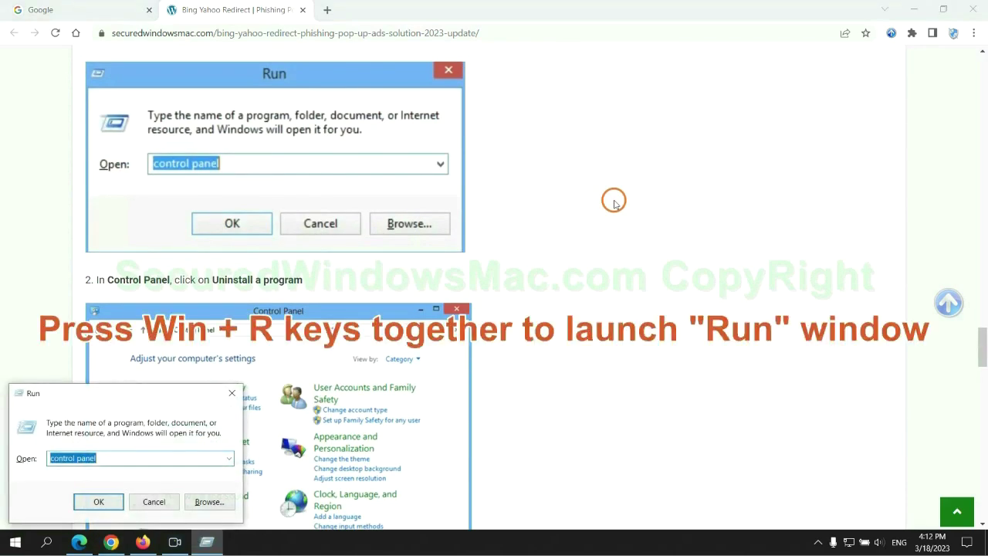
{"action": "type", "text": "cont"}
{"action": "type", "text": "l"}
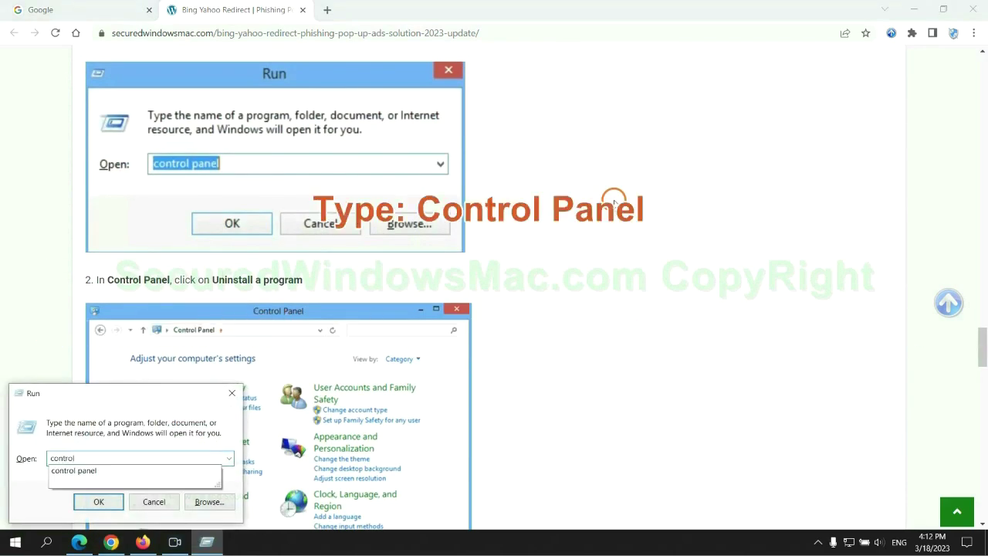
{"action": "type", "text": "l"}
{"action": "key", "text": "Return"}
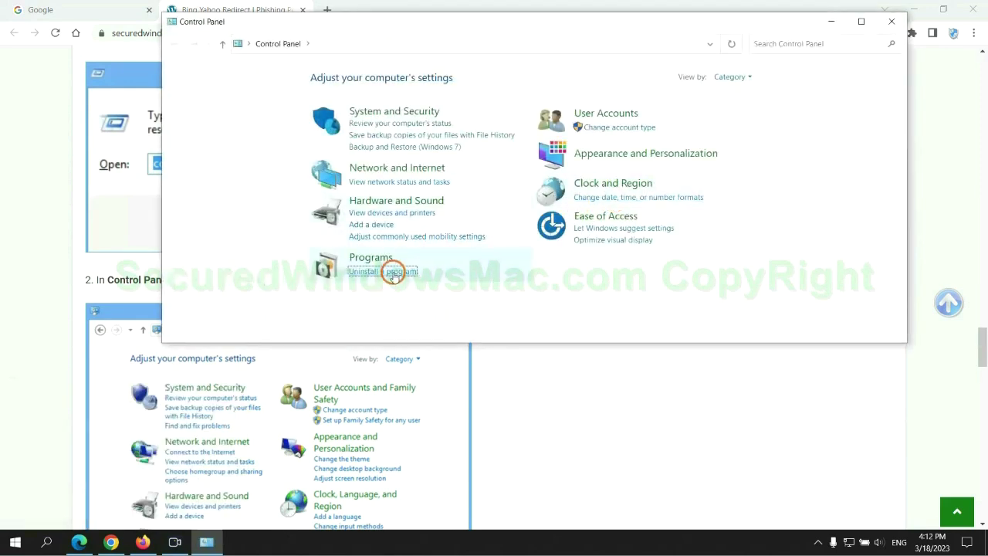
{"action": "left_click", "coordinate": [386, 271]}
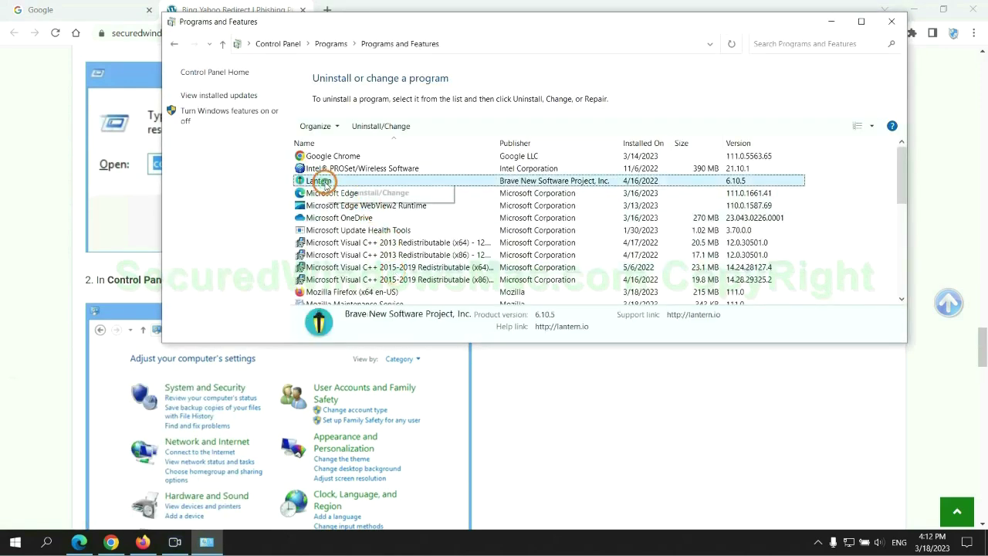
{"action": "right_click", "coordinate": [323, 182]}
{"action": "left_click", "coordinate": [891, 22]}
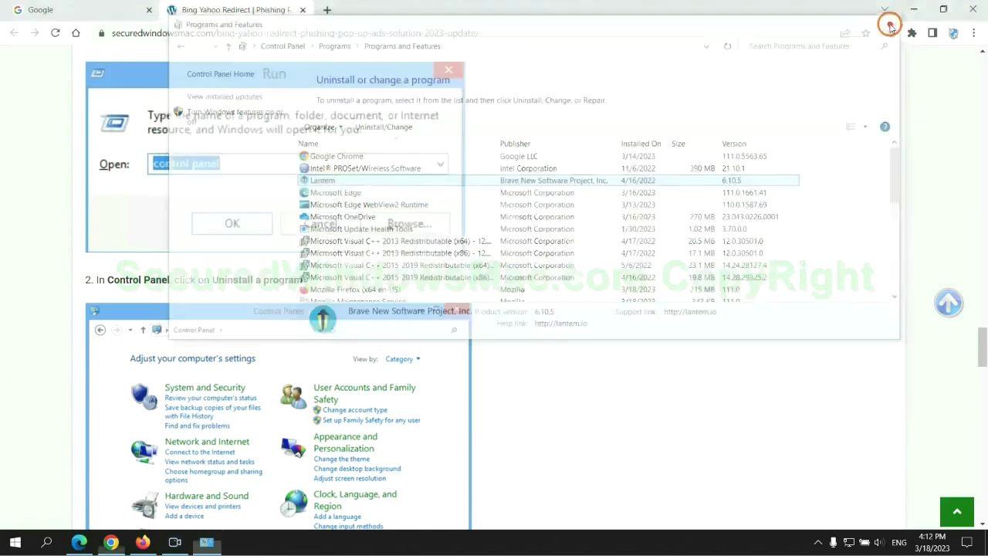
Scroll the guide to Step 2 and highlight the words 'malicious extension'
{"action": "scroll", "coordinate": [290, 330], "scroll_direction": "down", "scroll_amount": 5}
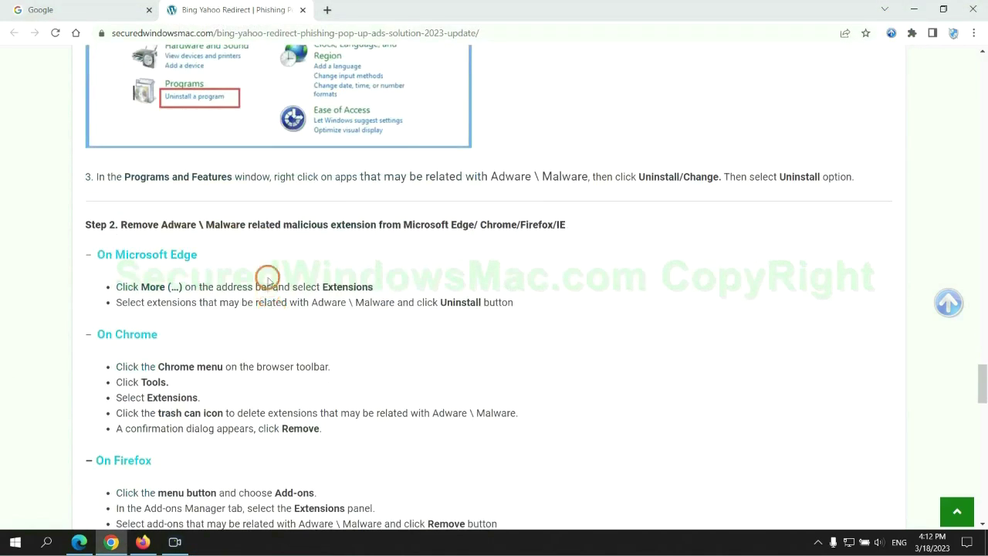
{"action": "left_click_drag", "start_coordinate": [280, 226], "coordinate": [373, 225]}
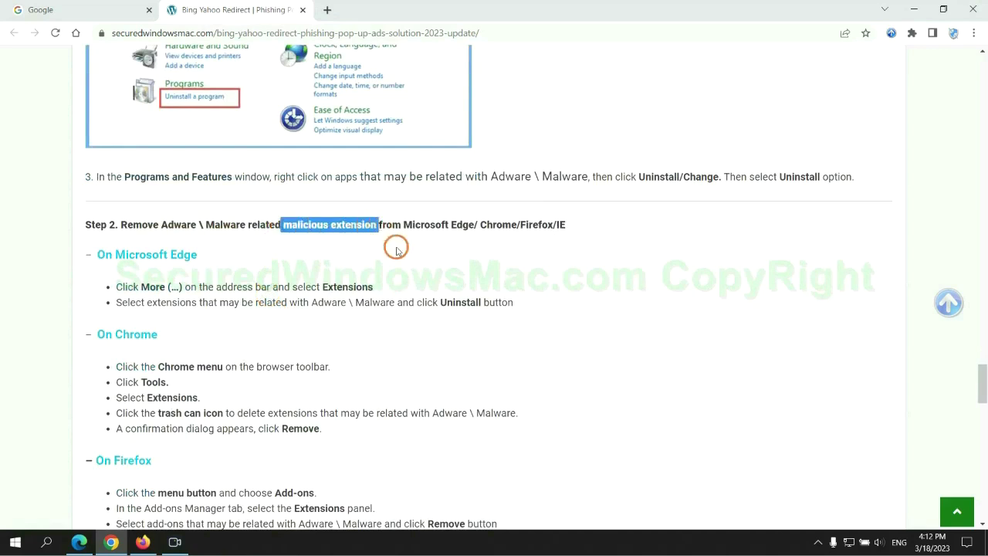
{"action": "left_click", "coordinate": [396, 251]}
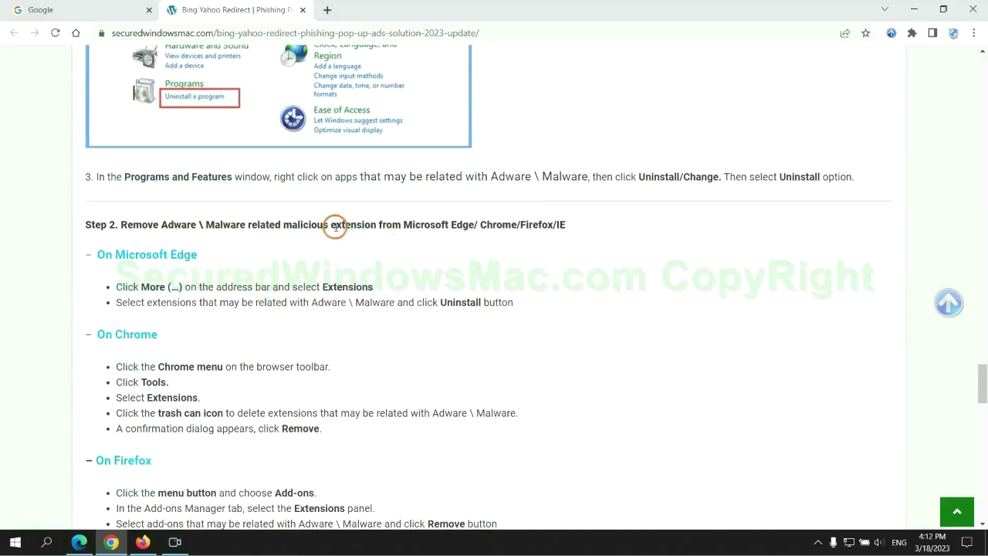
Remove McAfee WebAdvisor from Edge's Manage extensions page and close that tab
{"action": "left_click", "coordinate": [80, 541]}
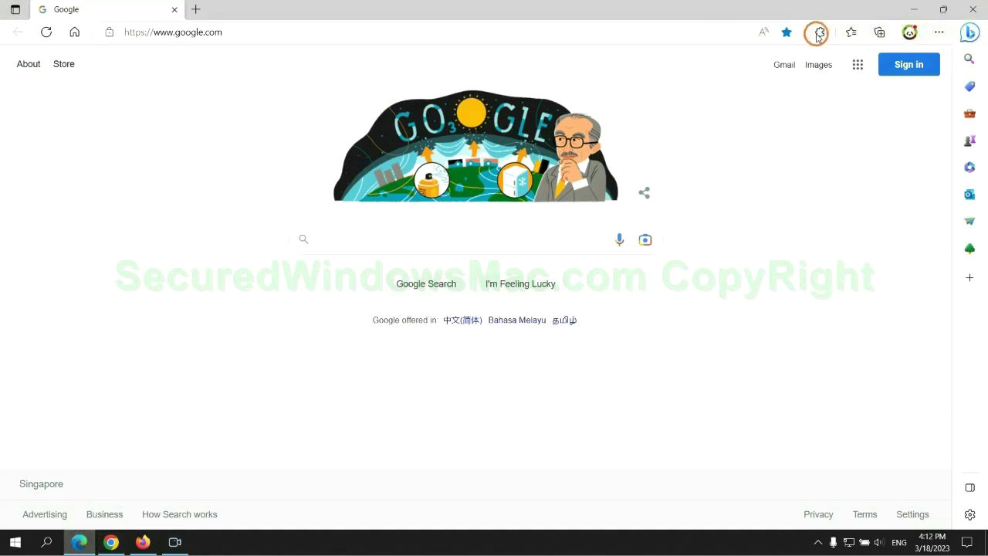
{"action": "left_click", "coordinate": [817, 35]}
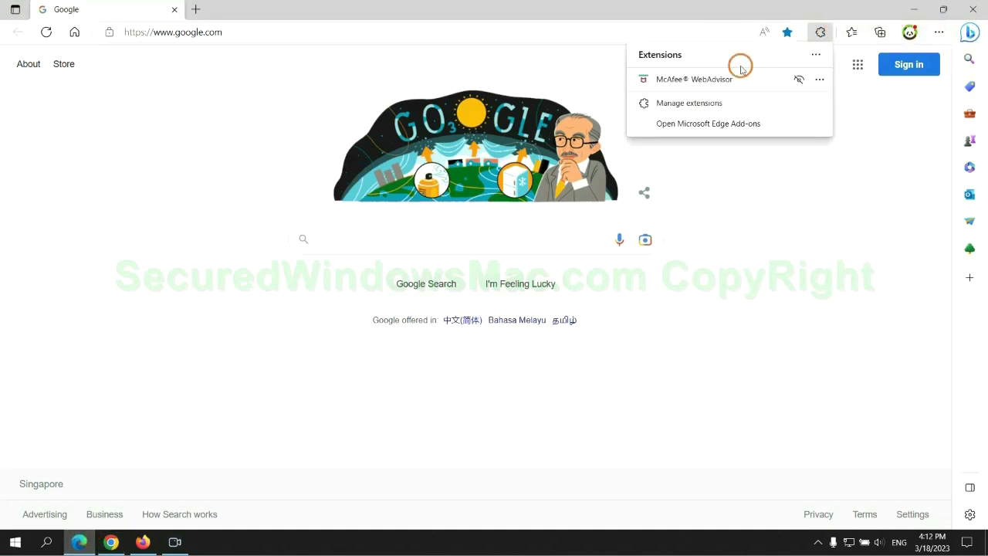
{"action": "left_click", "coordinate": [685, 102]}
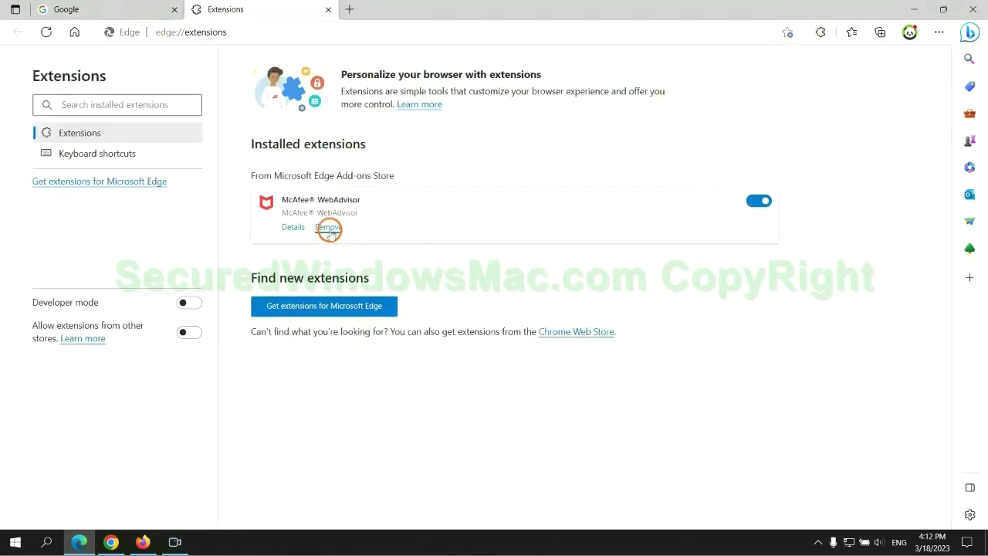
{"action": "left_click", "coordinate": [328, 228]}
{"action": "left_click", "coordinate": [710, 121]}
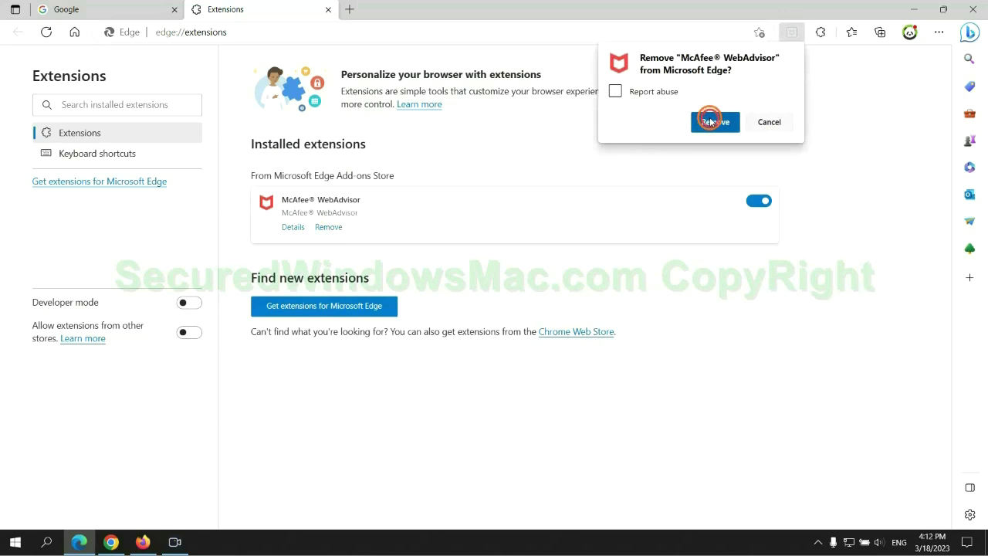
{"action": "left_click", "coordinate": [328, 10]}
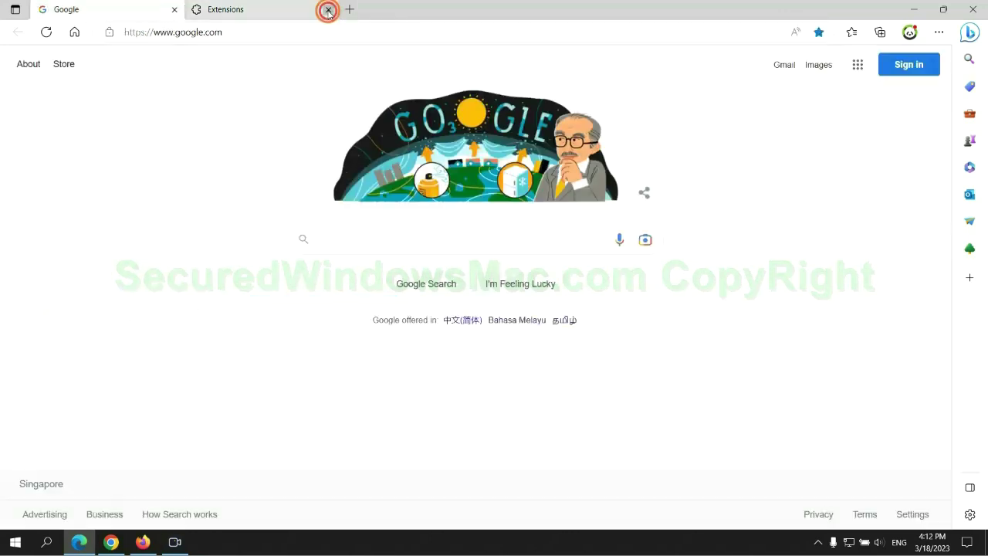
Remove the Ecosia extension from Chrome's Manage extensions page and close its farewell tab
{"action": "left_click", "coordinate": [118, 542]}
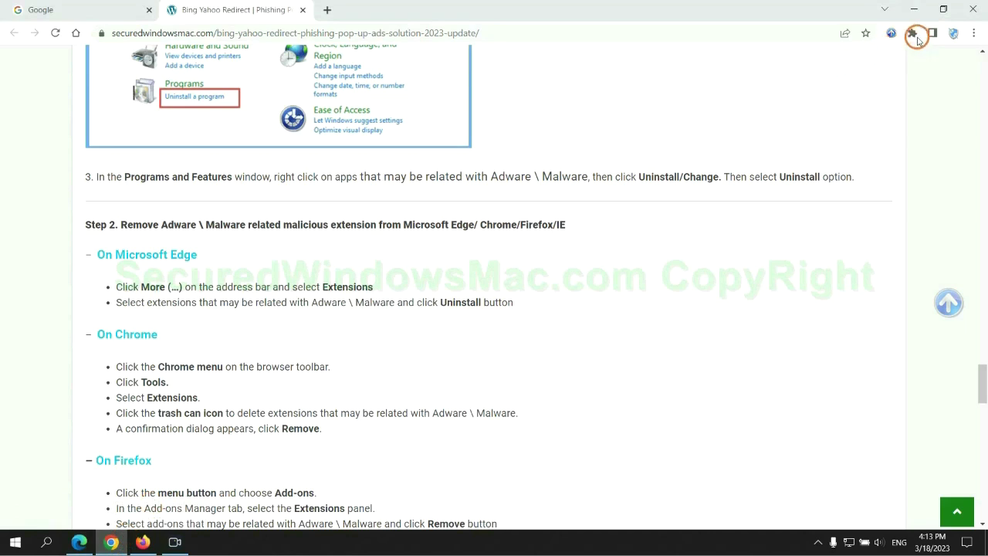
{"action": "left_click", "coordinate": [911, 32]}
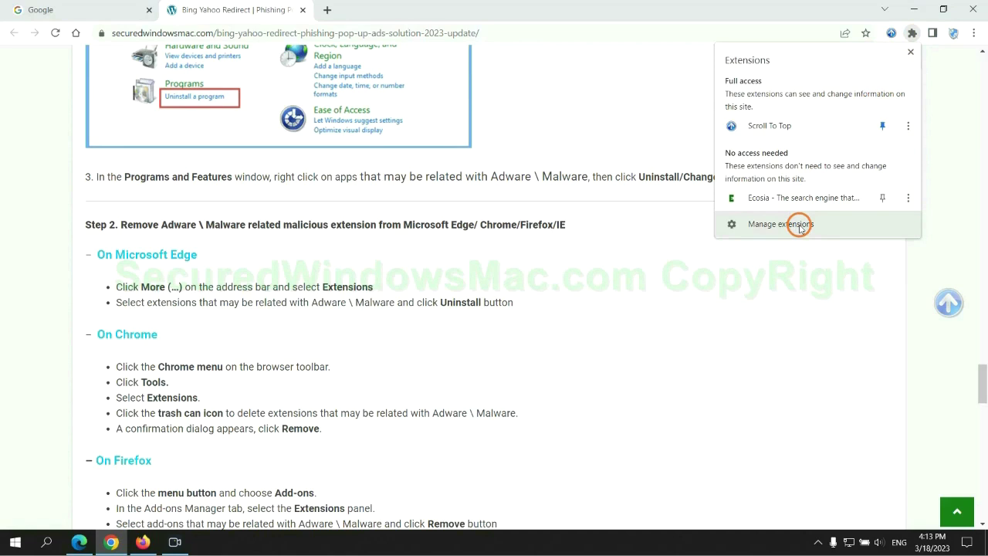
{"action": "left_click", "coordinate": [801, 227]}
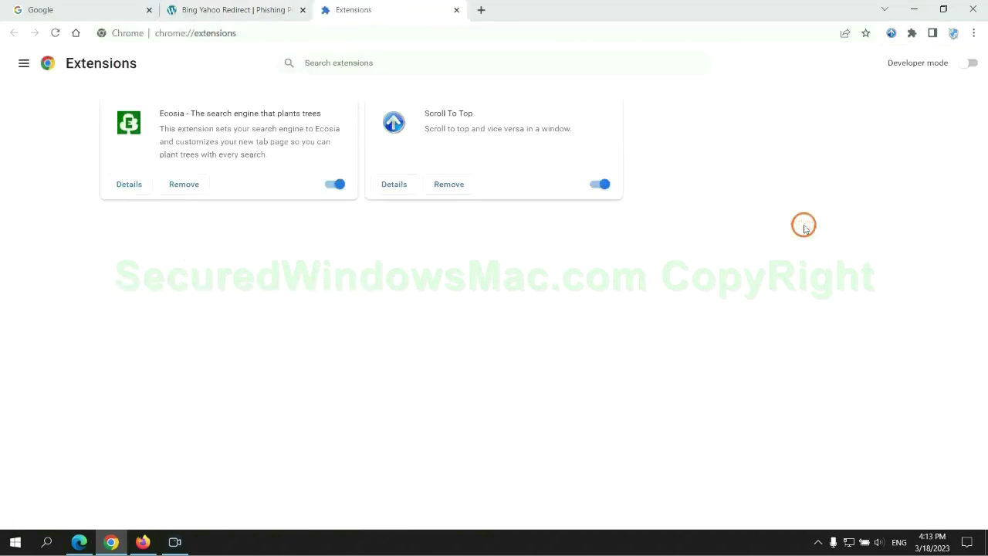
{"action": "left_click", "coordinate": [185, 182]}
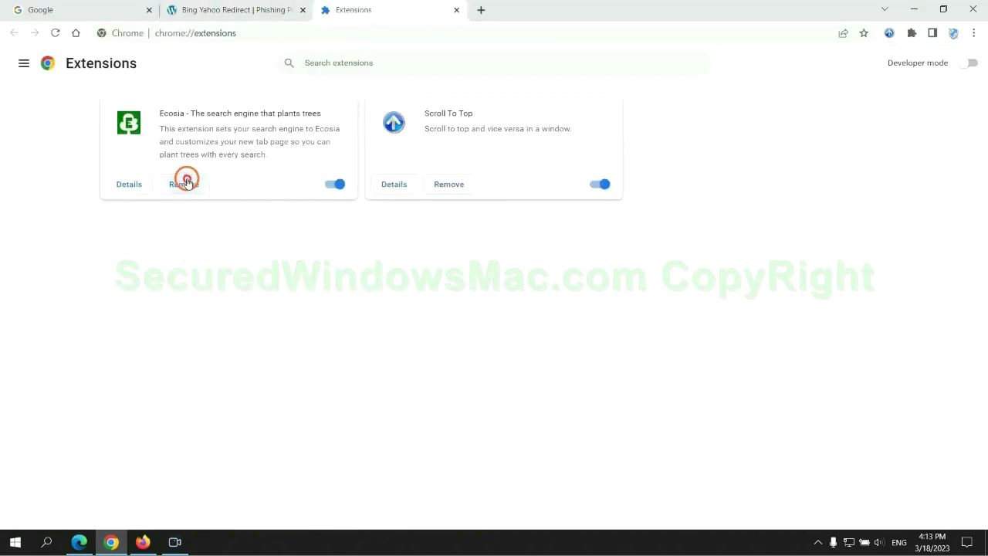
{"action": "left_click", "coordinate": [814, 136]}
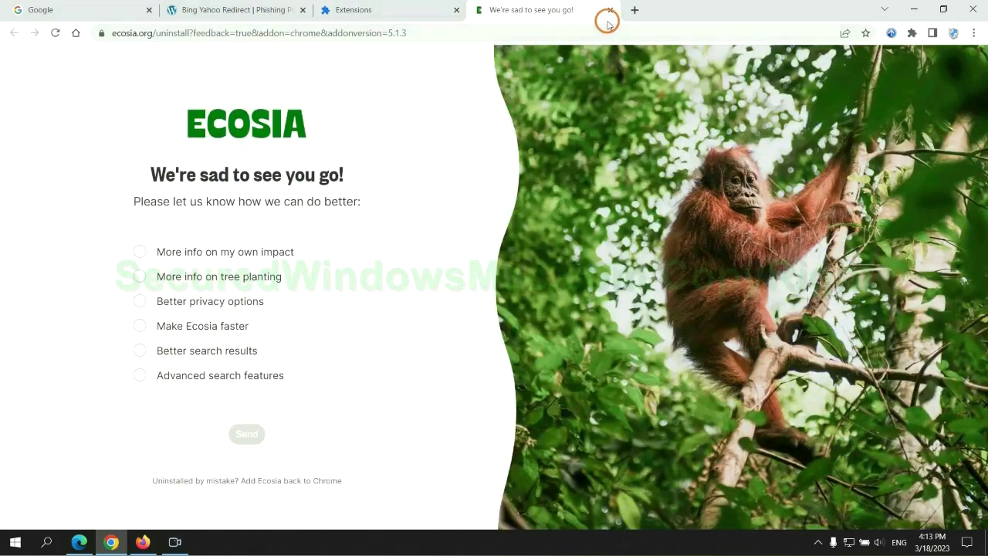
{"action": "left_click", "coordinate": [610, 9]}
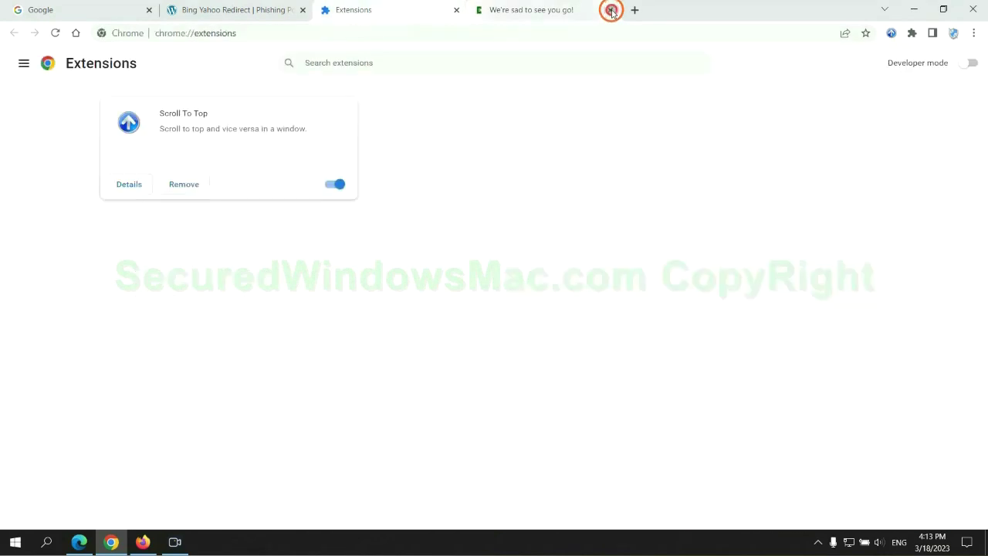
Remove Enhancer for YouTube through its ••• menu in Firefox's add-ons manager
{"action": "left_click", "coordinate": [142, 541]}
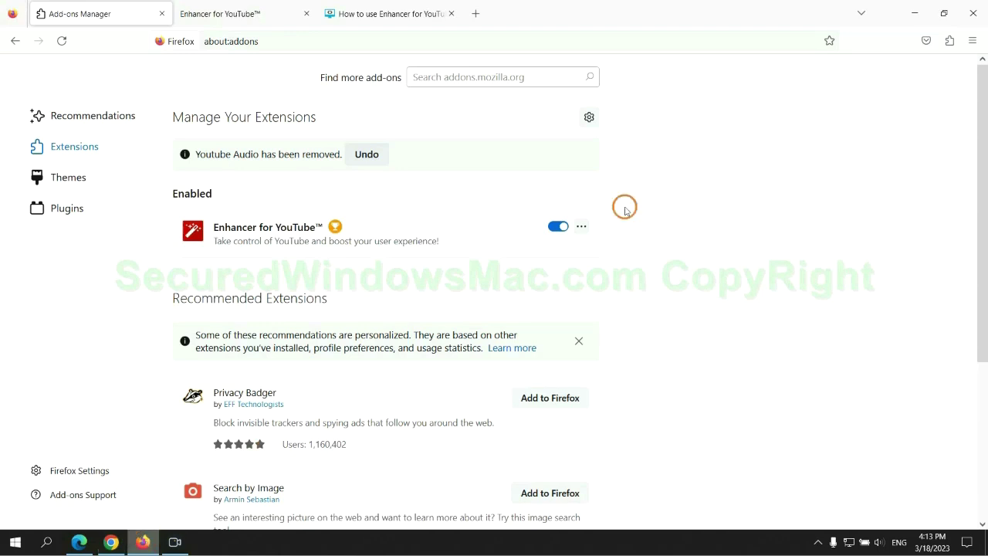
{"action": "left_click", "coordinate": [948, 43]}
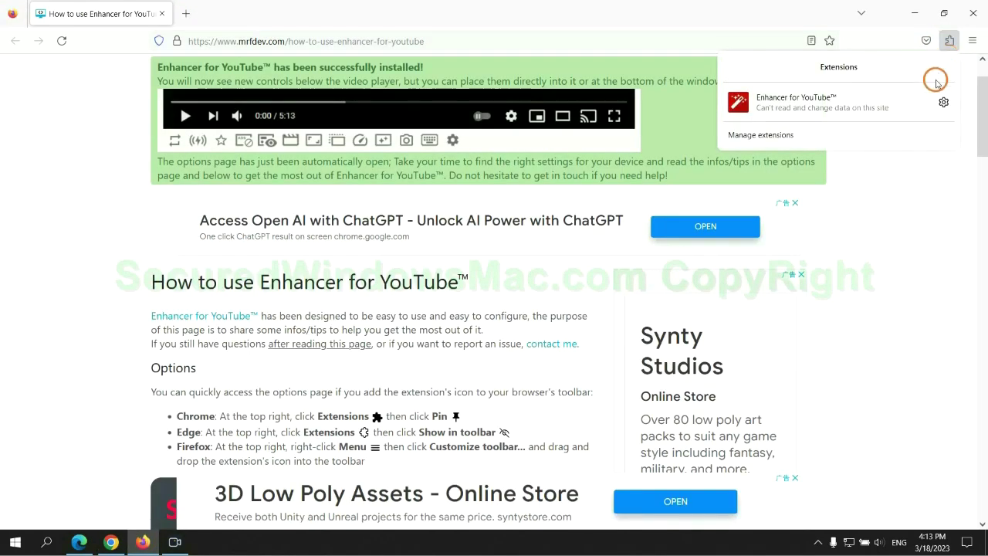
{"action": "left_click", "coordinate": [851, 130]}
{"action": "left_click", "coordinate": [581, 188]}
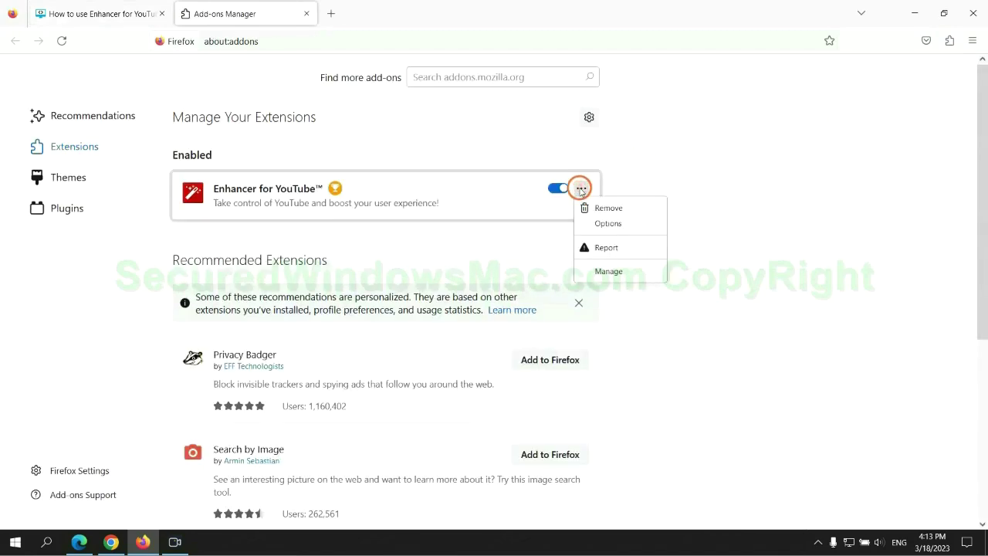
{"action": "left_click", "coordinate": [608, 208]}
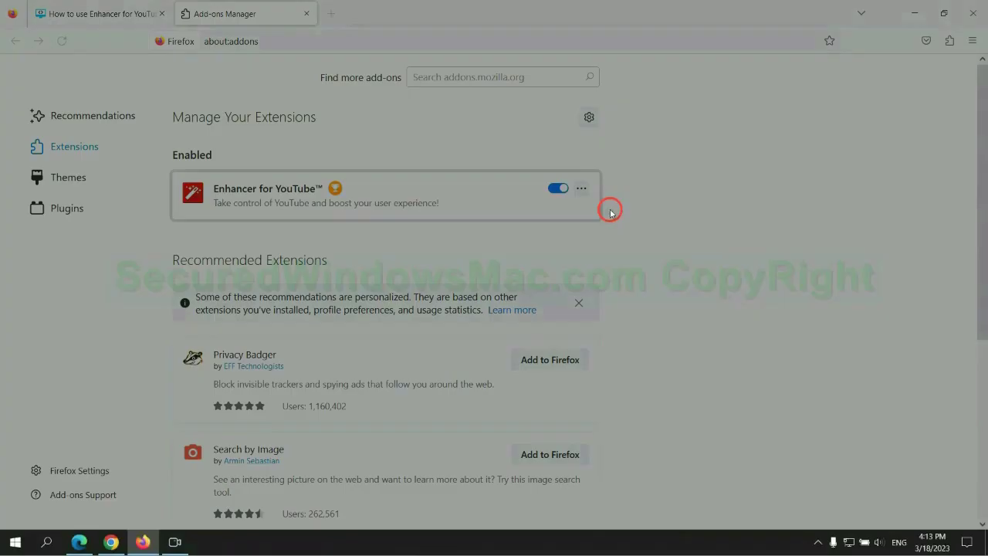
{"action": "left_click", "coordinate": [551, 125]}
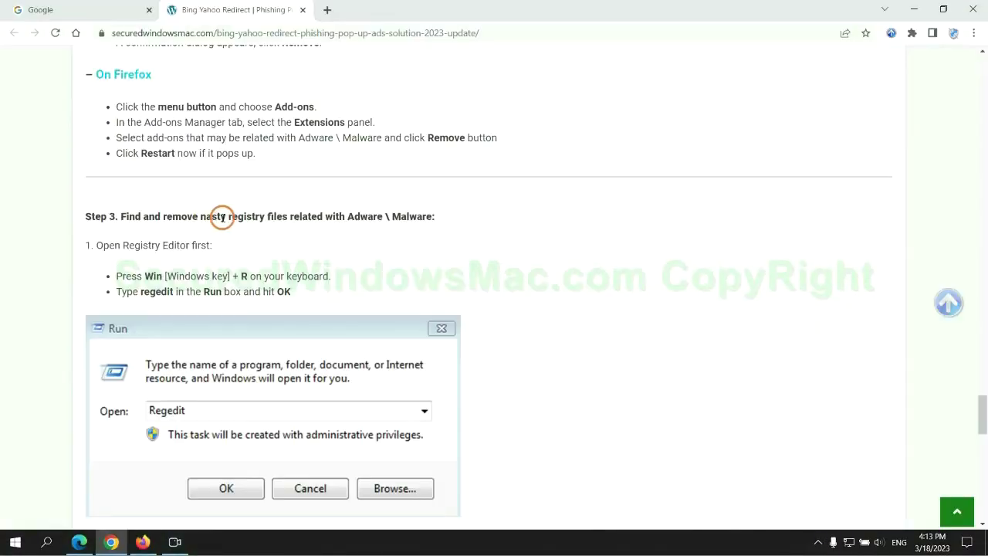
Highlight the start of the guide's Step 3 registry cleanup and scroll on
{"action": "mouse_move", "coordinate": [225, 215]}
{"action": "left_mouse_down"}
{"action": "mouse_move", "coordinate": [274, 221]}
{"action": "mouse_move", "coordinate": [285, 236]}
{"action": "left_mouse_up"}
{"action": "left_click", "coordinate": [286, 236]}
{"action": "scroll", "coordinate": [285, 239], "scroll_direction": "down", "scroll_amount": 2}
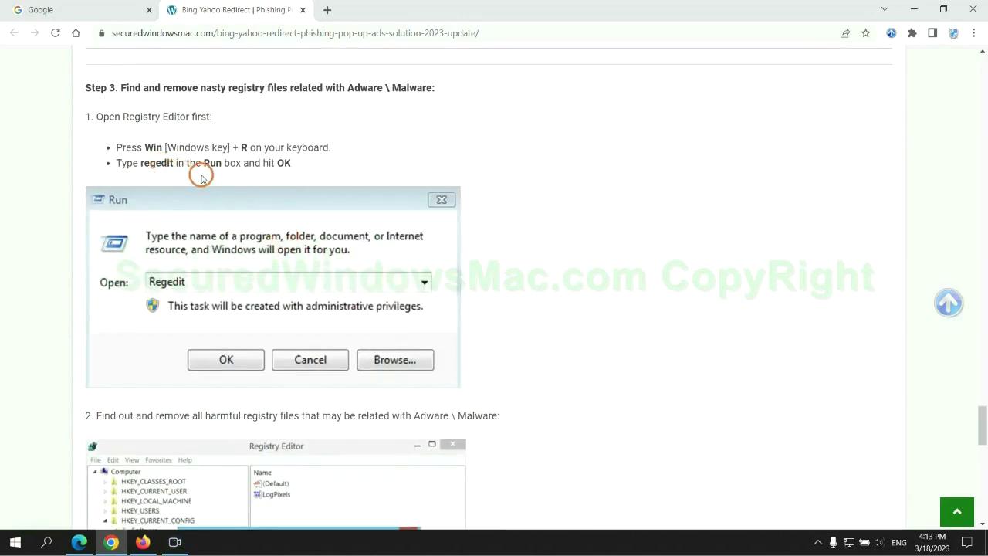
Launch regedit, search the registry for 'Ap', and open actions on the StoreAppsOnTaskbar match
{"action": "key", "text": "super+r"}
{"action": "type", "text": "r"}
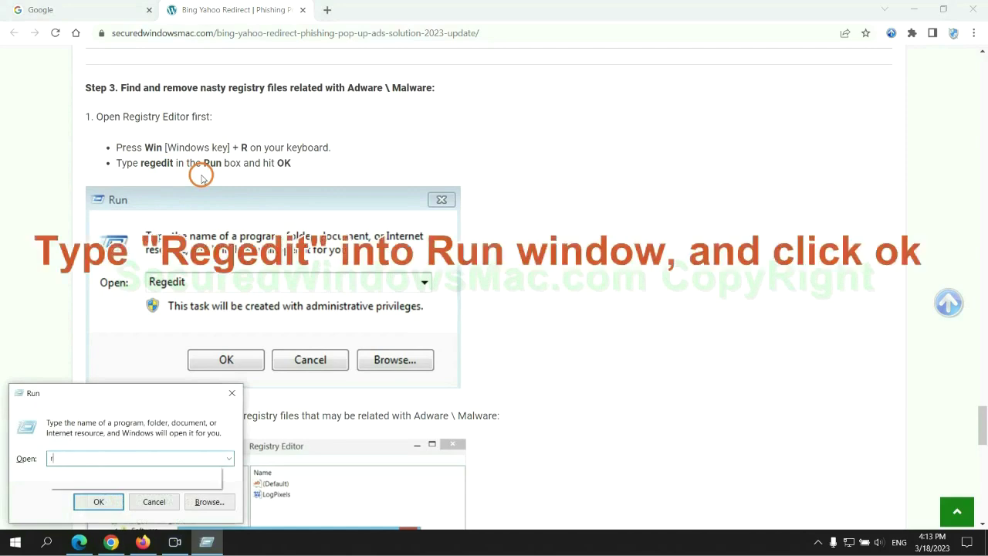
{"action": "type", "text": "ege"}
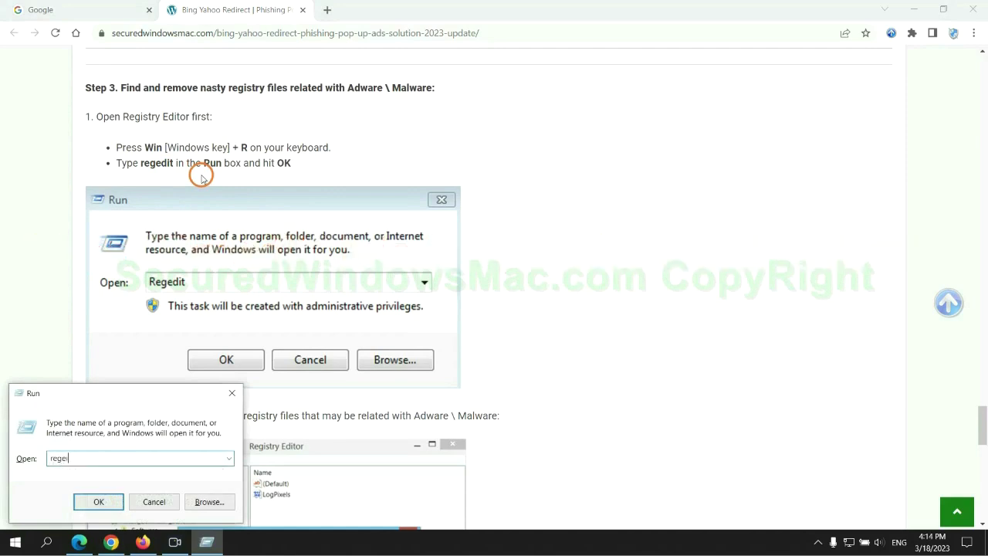
{"action": "type", "text": "dit"}
{"action": "key", "text": "Return"}
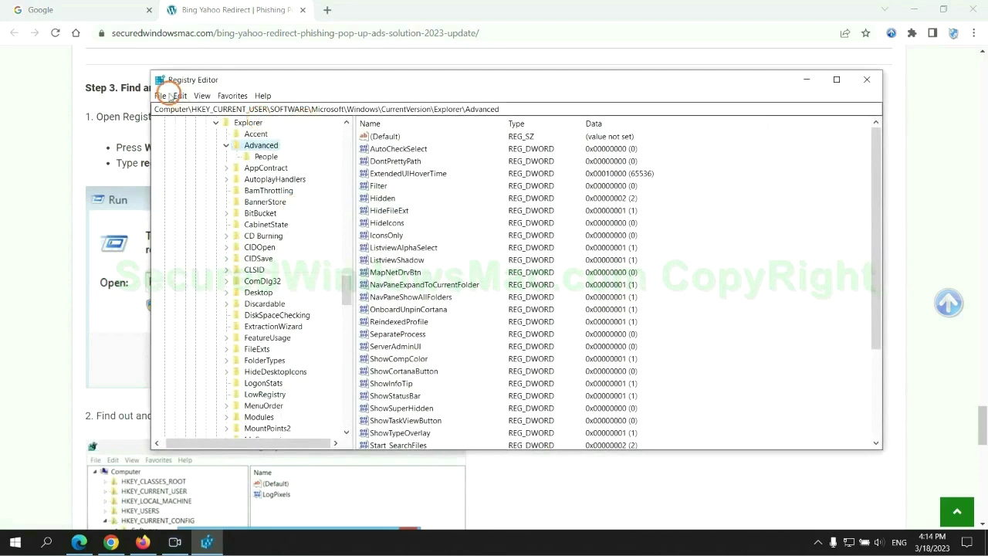
{"action": "left_click", "coordinate": [180, 95]}
{"action": "left_click", "coordinate": [212, 179]}
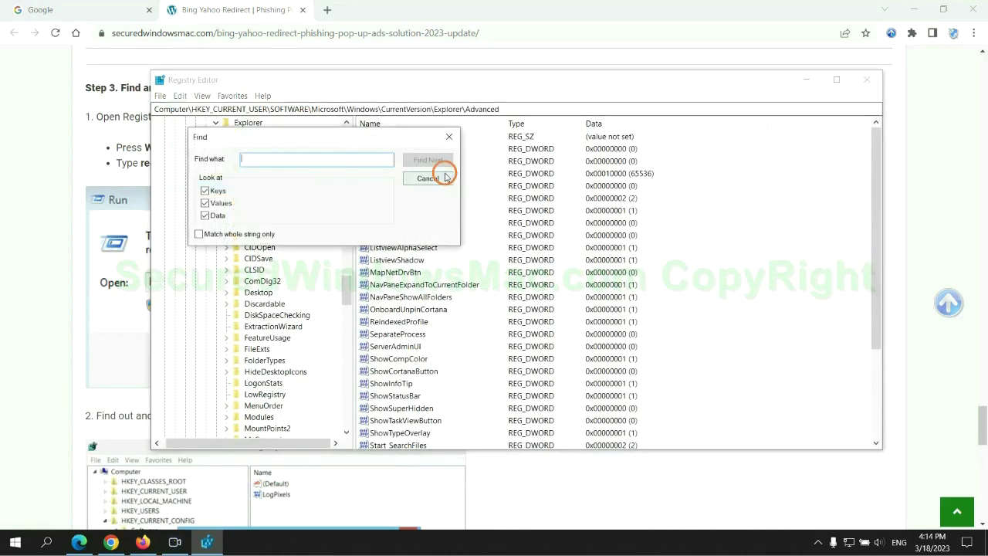
{"action": "type", "text": "Apps"}
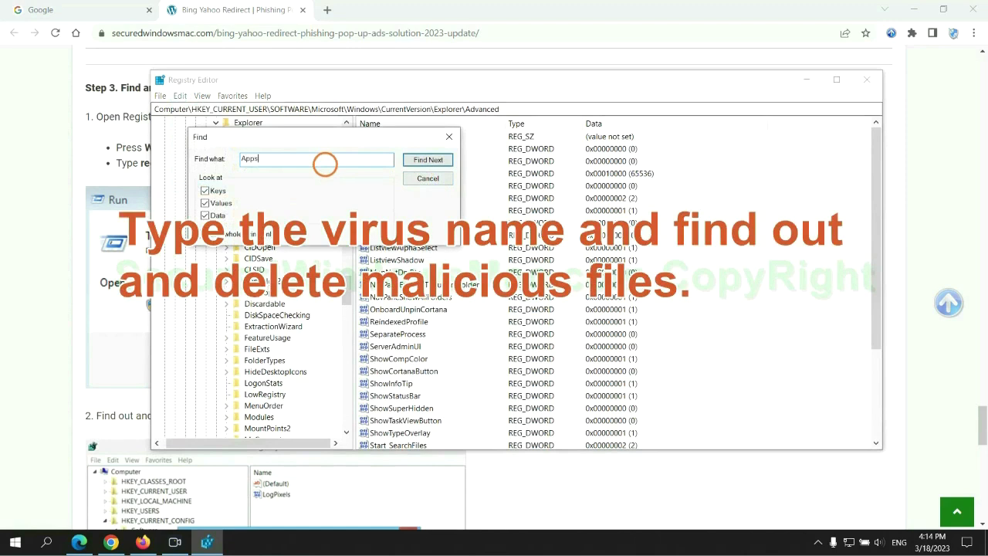
{"action": "key", "text": "Return"}
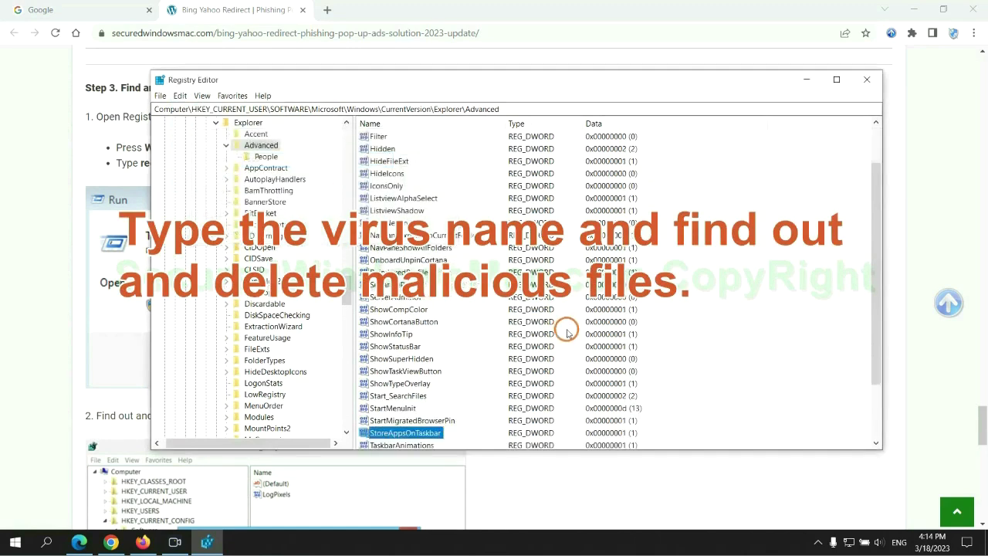
{"action": "right_click", "coordinate": [441, 361]}
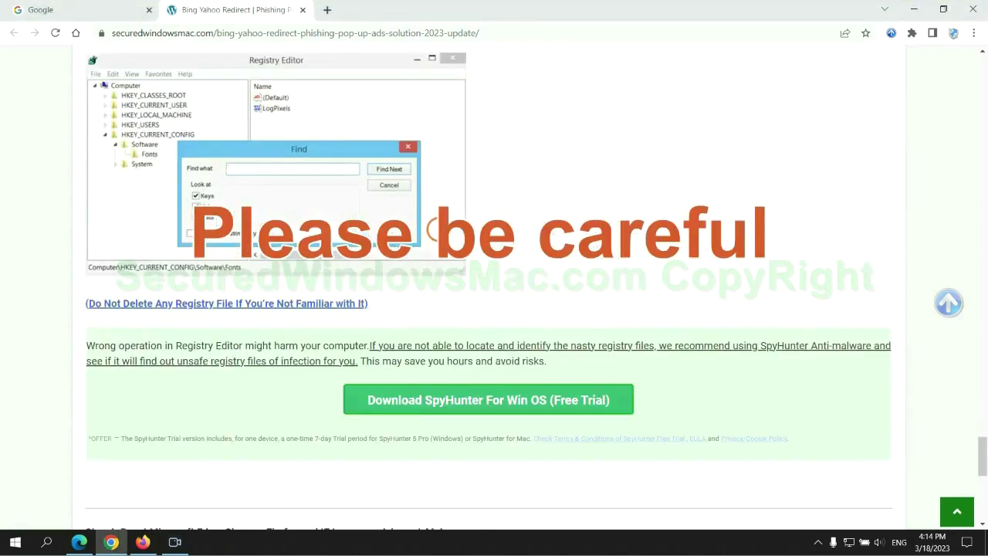
Scroll the guide to the Step 4 browser-reset instructions and clear the heading's highlight
{"action": "scroll", "coordinate": [433, 230], "scroll_direction": "down", "scroll_amount": 1}
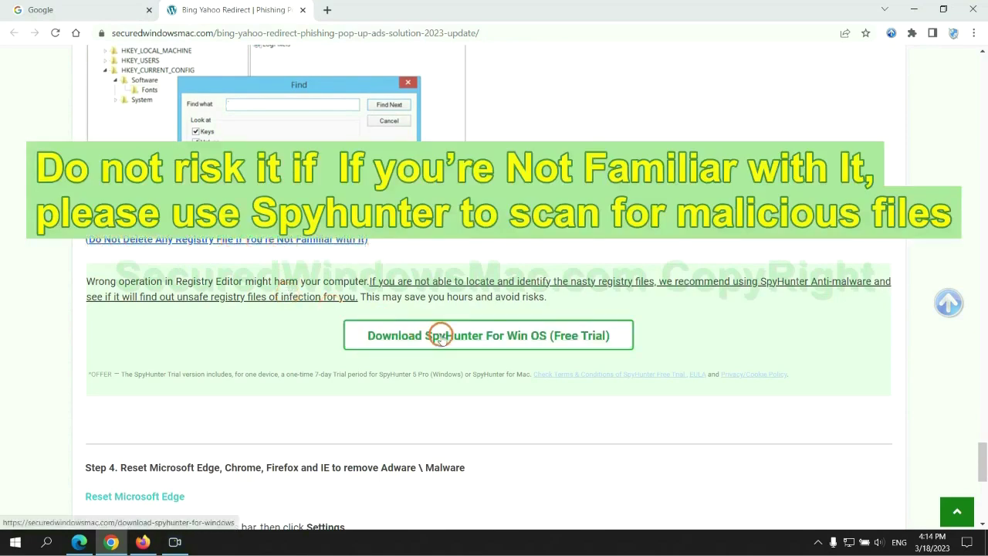
{"action": "scroll", "coordinate": [441, 335], "scroll_direction": "down", "scroll_amount": 5}
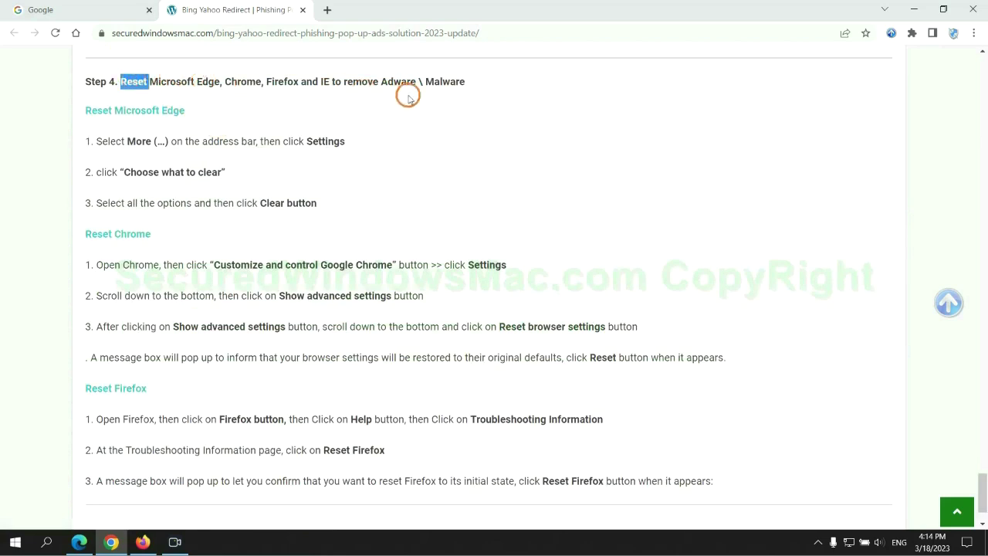
{"action": "left_click", "coordinate": [384, 108]}
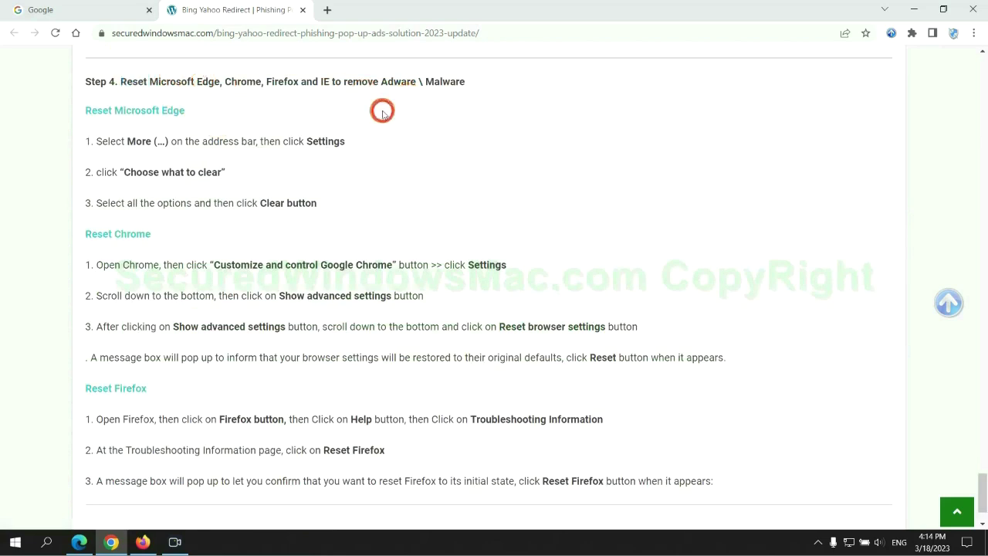
In Edge's Privacy, search, and services settings, clear all-time history, cookies and cached files
{"action": "left_click", "coordinate": [77, 539]}
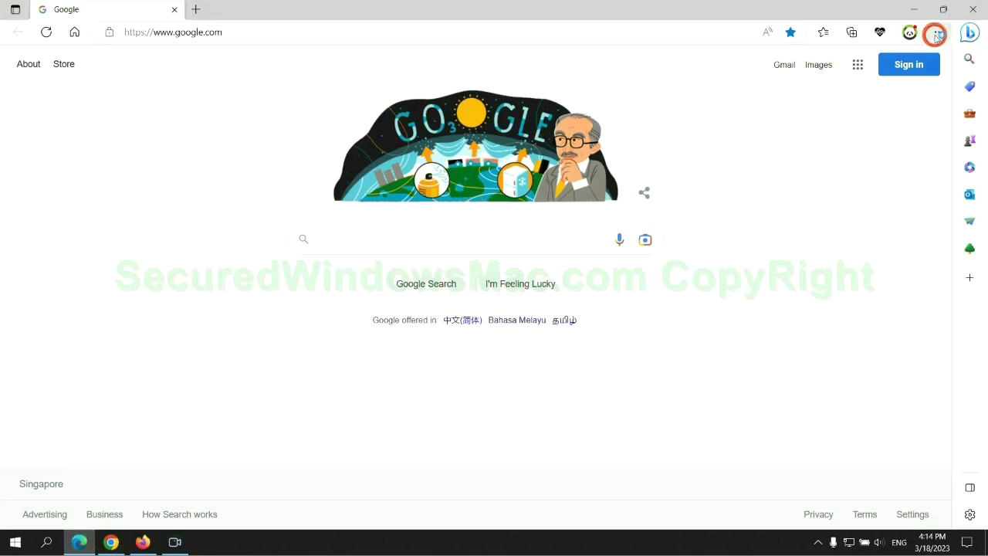
{"action": "left_click", "coordinate": [936, 36]}
{"action": "left_click", "coordinate": [775, 477]}
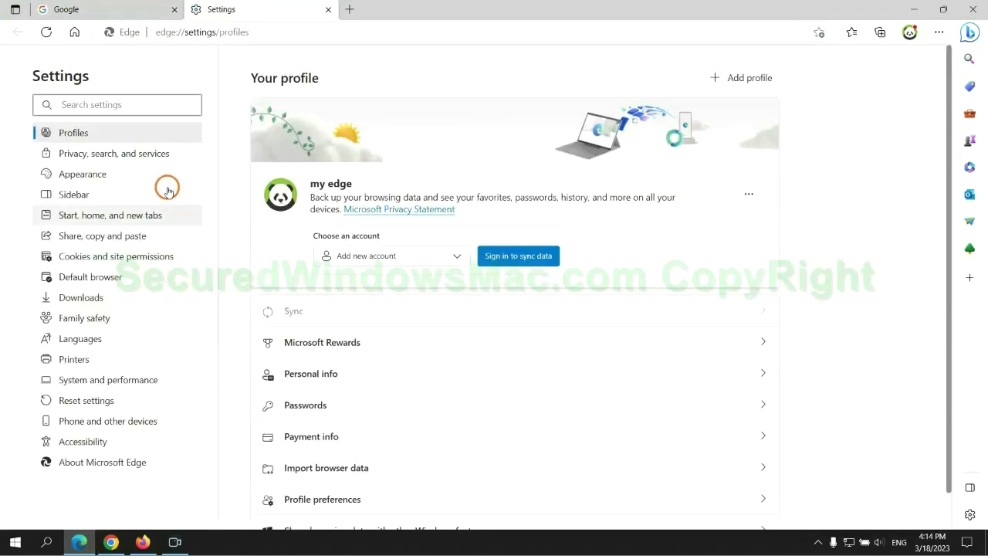
{"action": "left_click", "coordinate": [159, 155]}
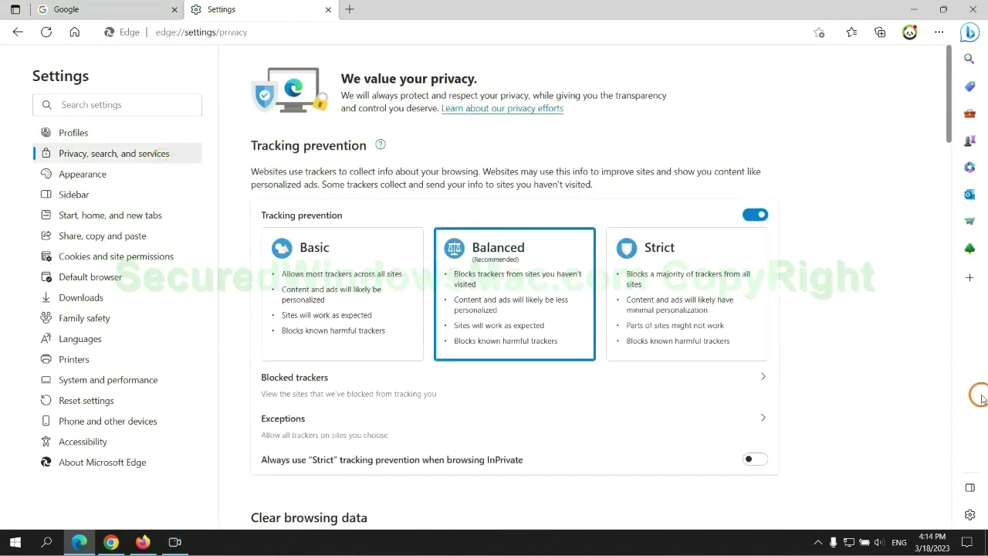
{"action": "scroll", "coordinate": [808, 342], "scroll_direction": "down", "scroll_amount": 3}
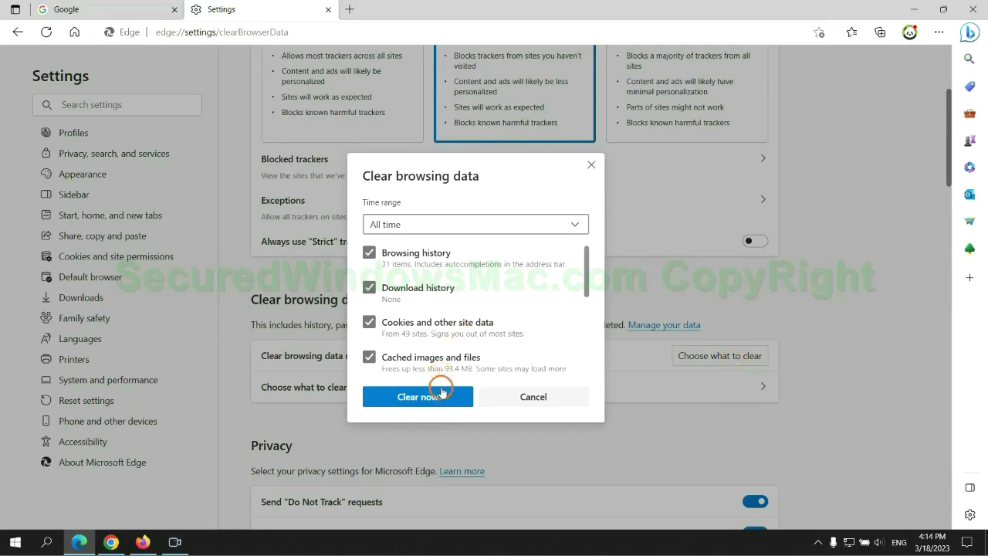
{"action": "left_click", "coordinate": [434, 399]}
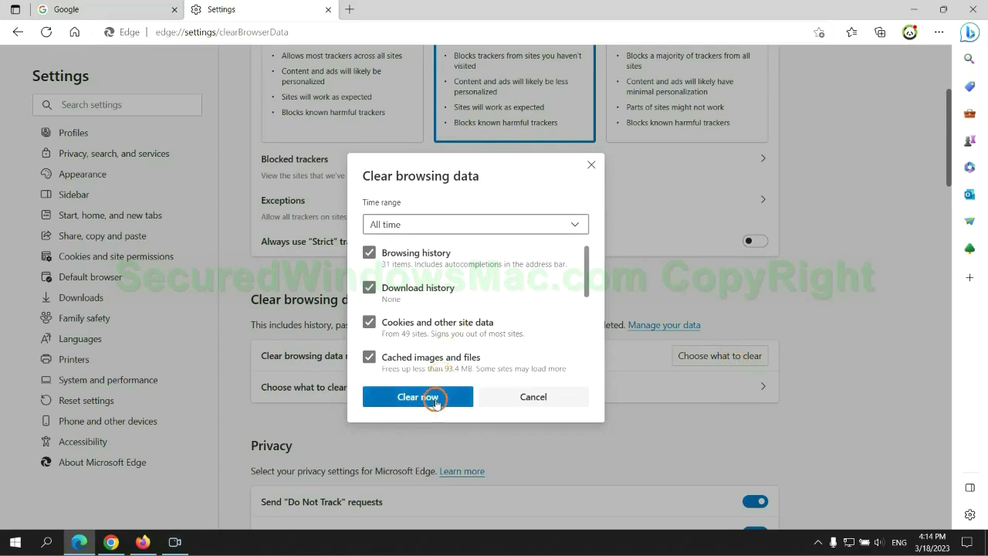
From Chrome's settings, choose Restore settings to their original defaults
{"action": "left_click", "coordinate": [111, 542]}
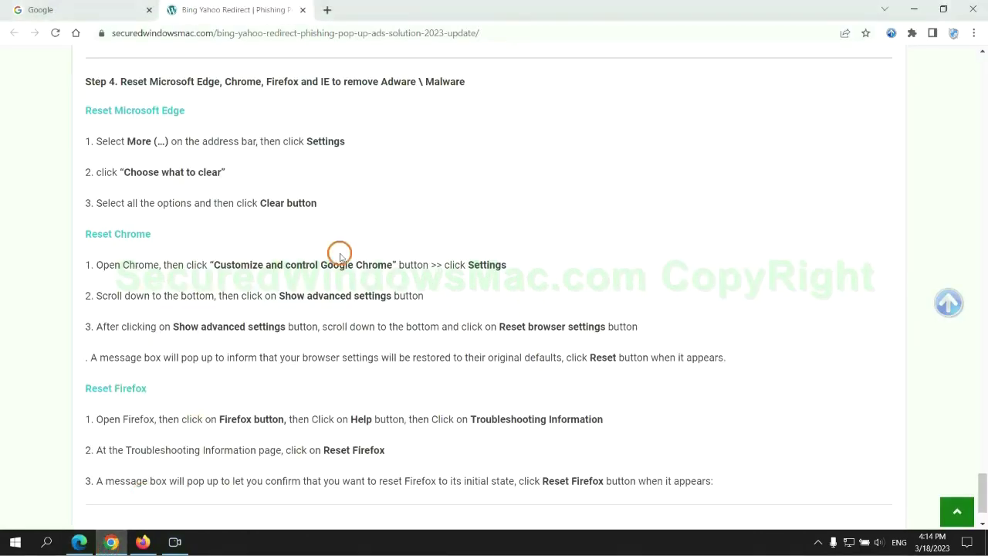
{"action": "left_click", "coordinate": [973, 36]}
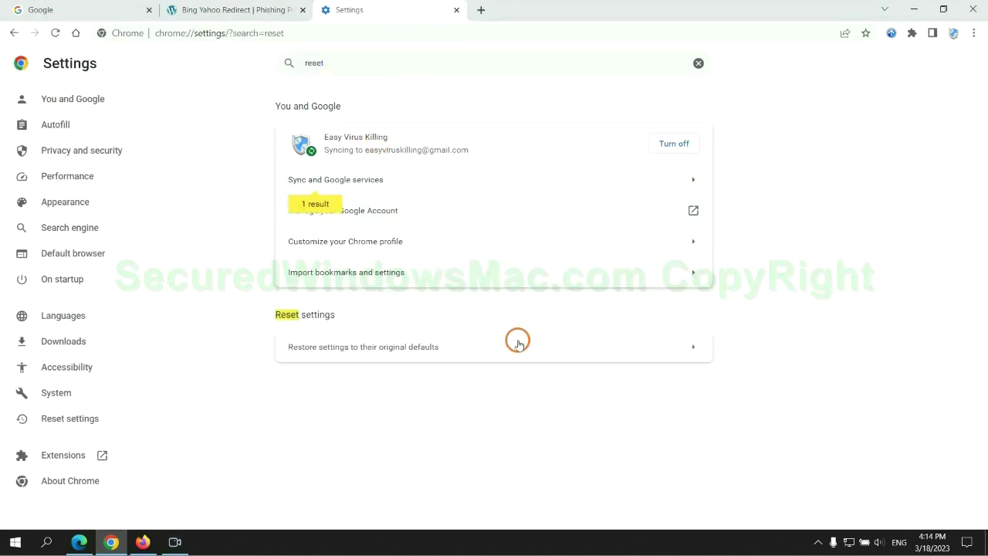
{"action": "left_click", "coordinate": [518, 343]}
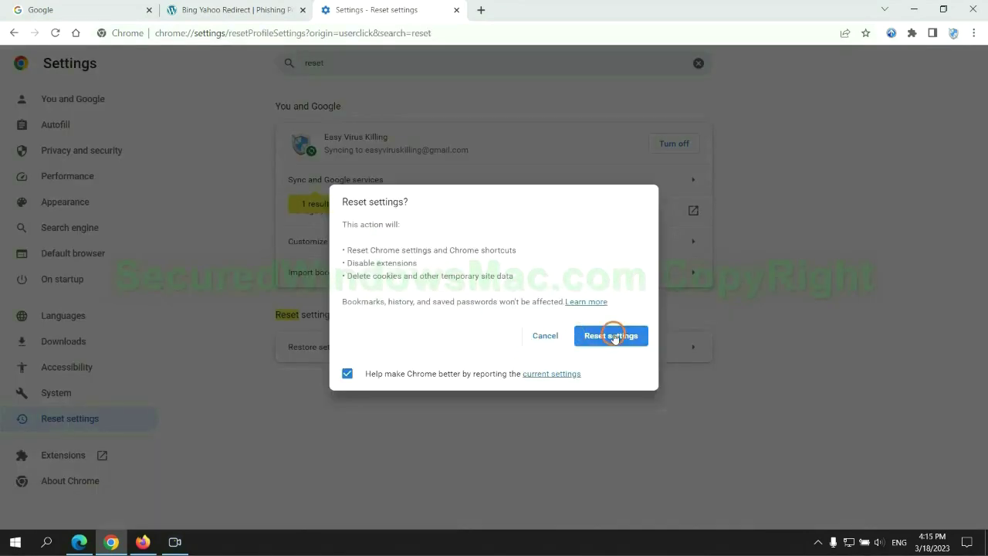
Start Refresh Firefox from Help > Troubleshooting Information, then select the guide's note on remaining problems
{"action": "left_click", "coordinate": [141, 541]}
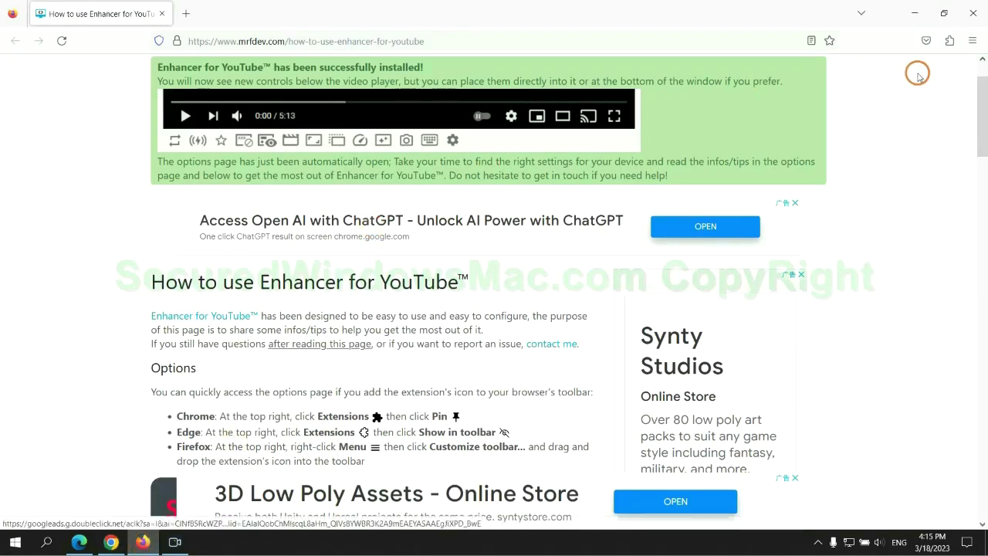
{"action": "left_click", "coordinate": [970, 43]}
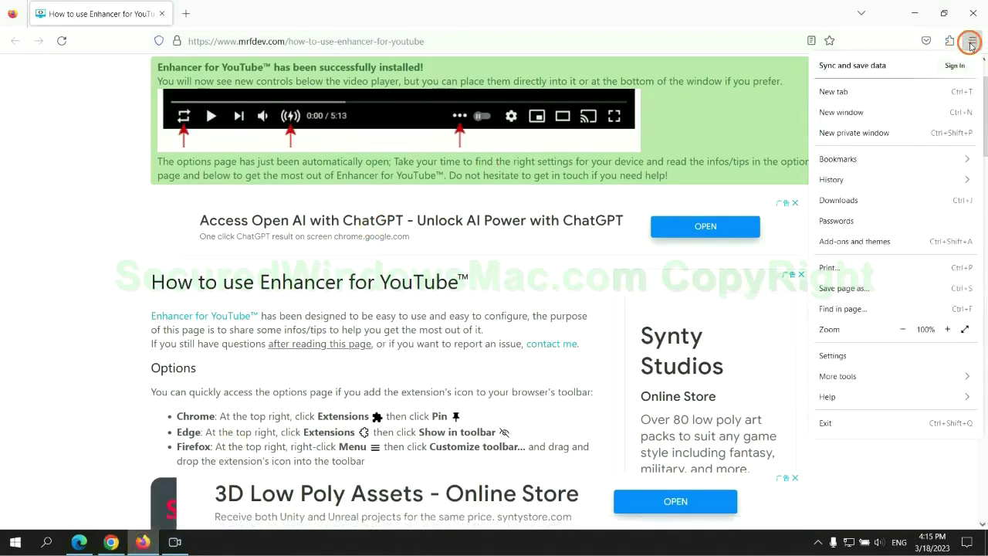
{"action": "left_click", "coordinate": [840, 392]}
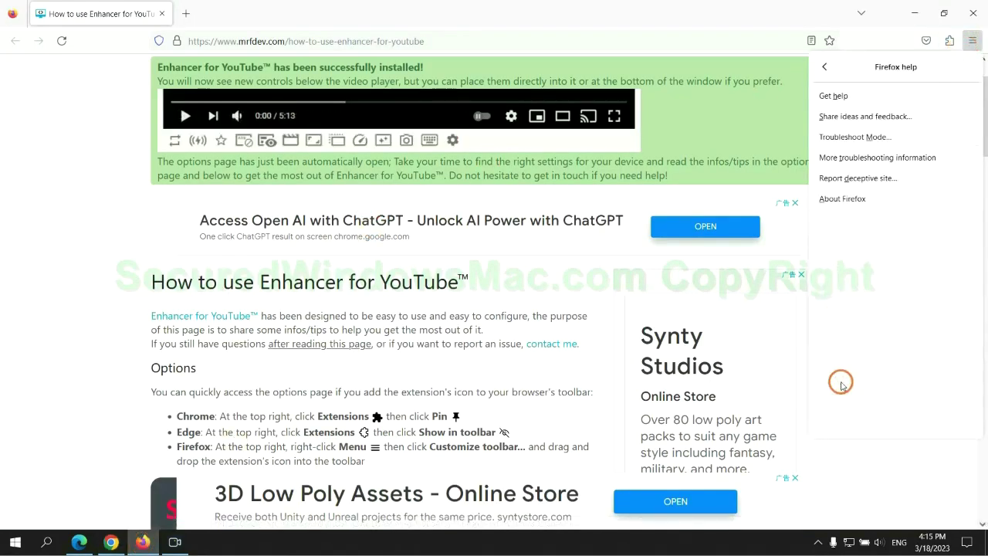
{"action": "left_click", "coordinate": [880, 157]}
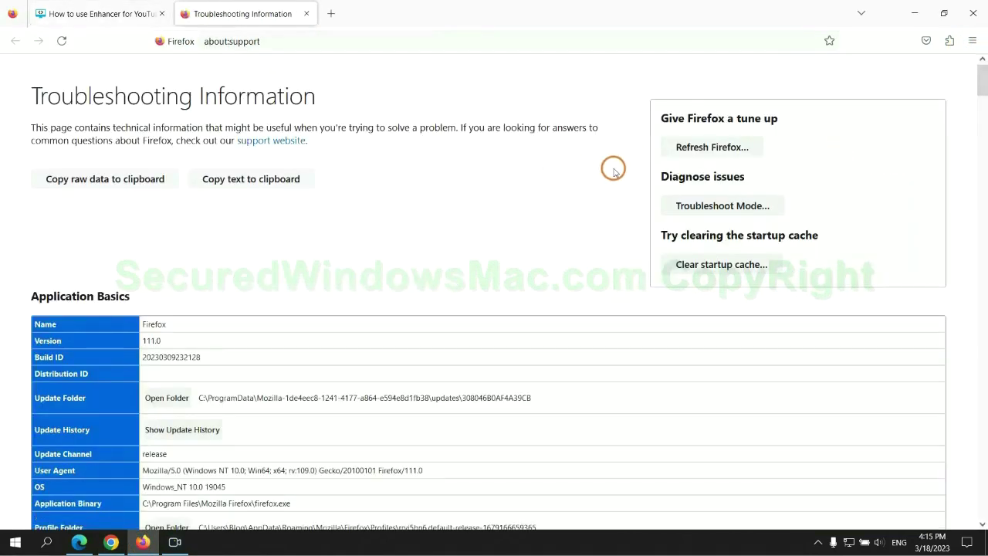
{"action": "left_click", "coordinate": [681, 148]}
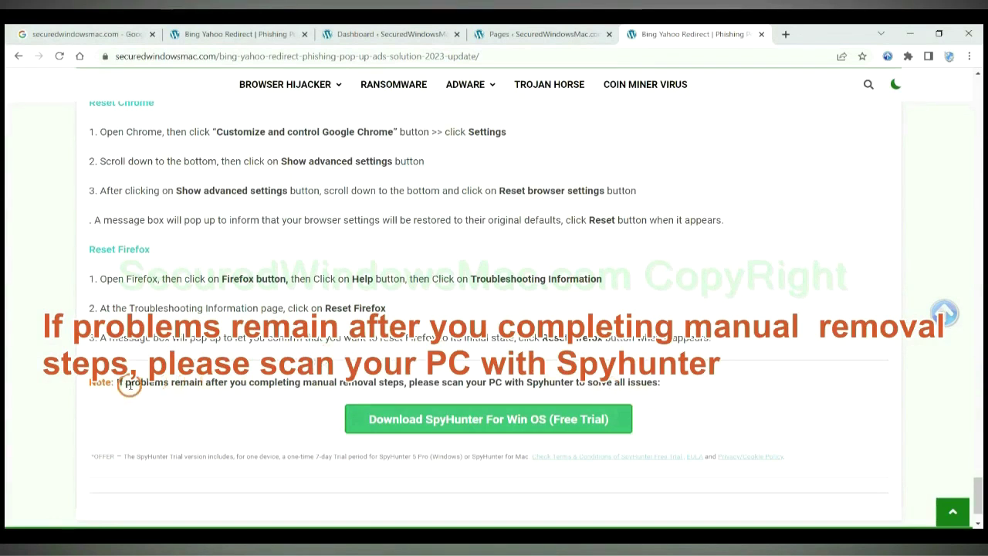
{"action": "left_click_drag", "start_coordinate": [116, 382], "coordinate": [219, 386]}
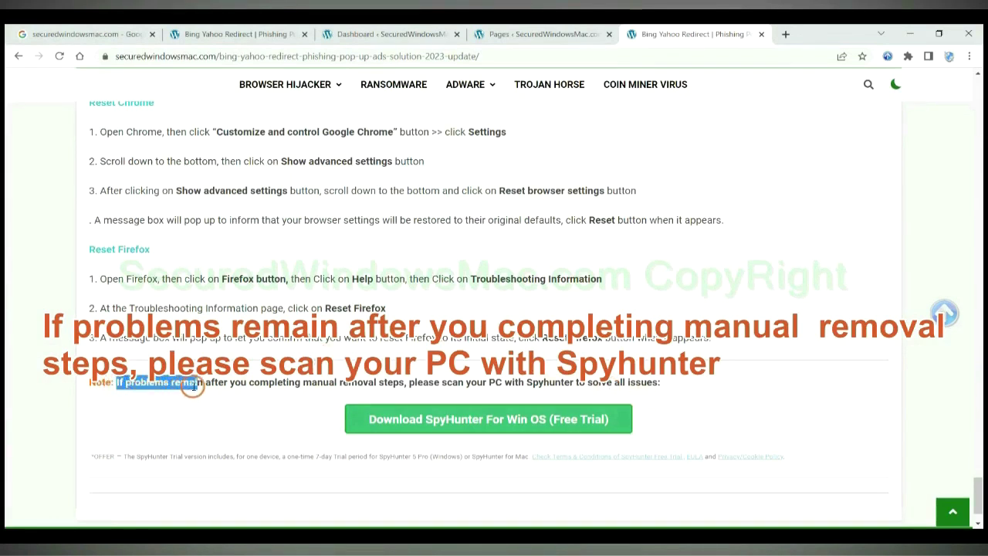